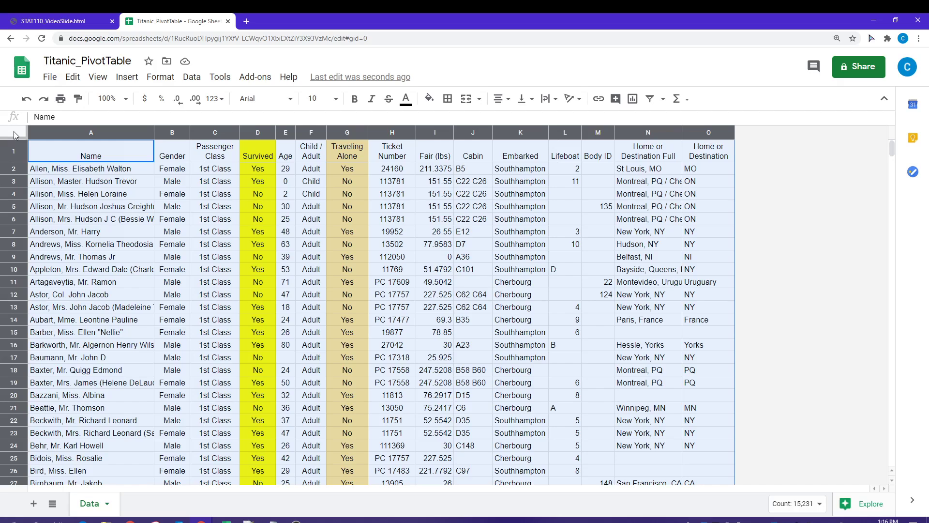
Step: Create a pivot table from the Data sheet's rows 1 to 1311 on a new sheet
{"action": "left_click", "coordinate": [191, 77]}
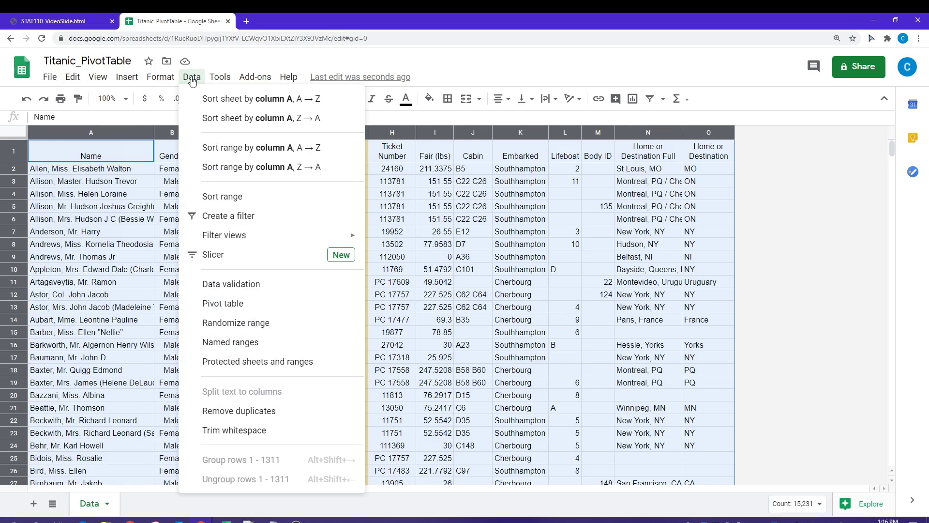
{"action": "left_click", "coordinate": [220, 307]}
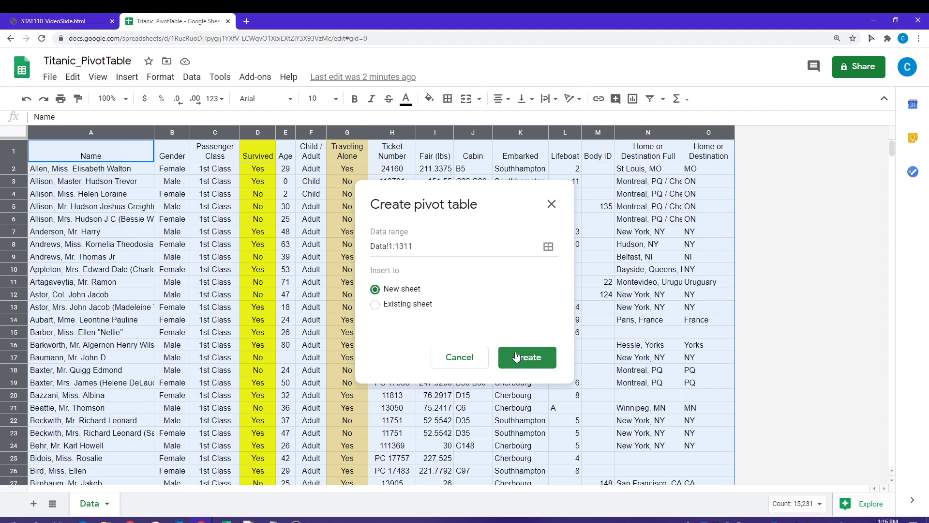
{"action": "left_click", "coordinate": [532, 361]}
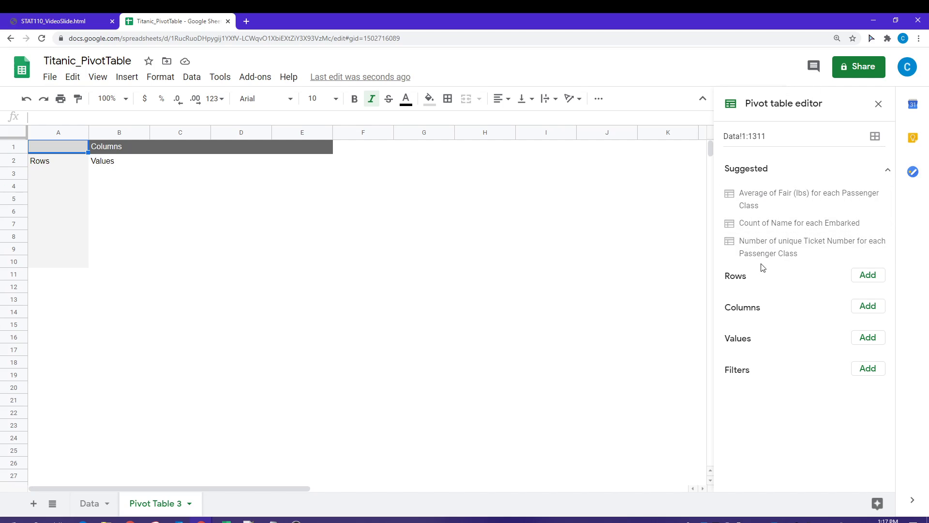
Step: Add Traveling Alone as the pivot table's row field and Survived as its column field
{"action": "left_click", "coordinate": [867, 276]}
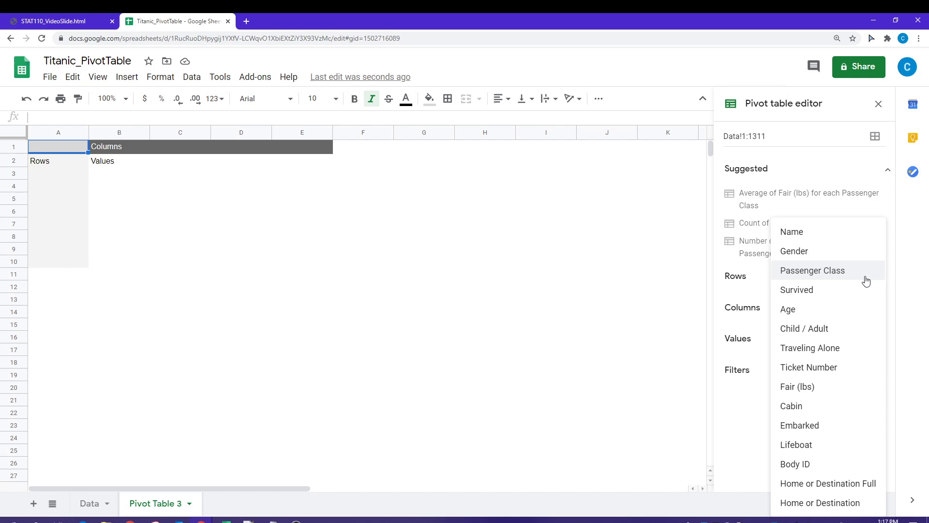
{"action": "left_click", "coordinate": [817, 351]}
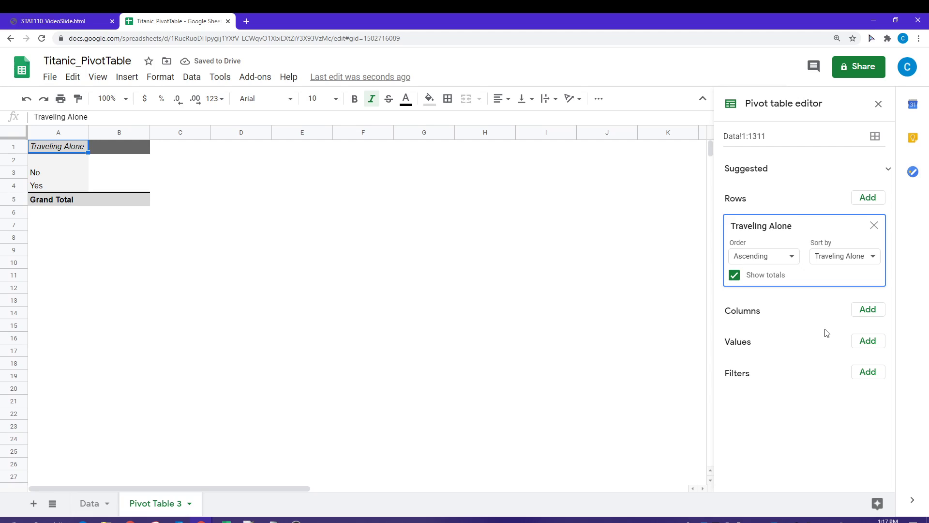
{"action": "left_click", "coordinate": [868, 310]}
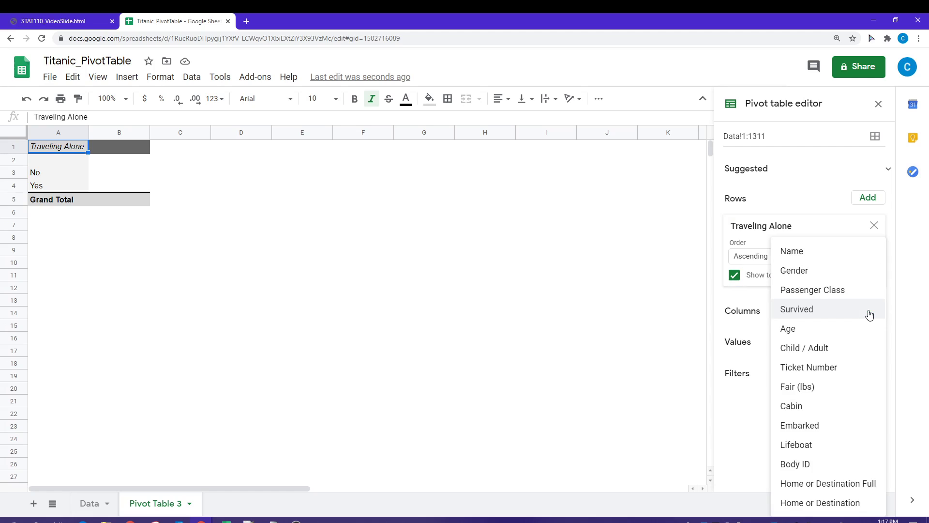
{"action": "left_click", "coordinate": [802, 313]}
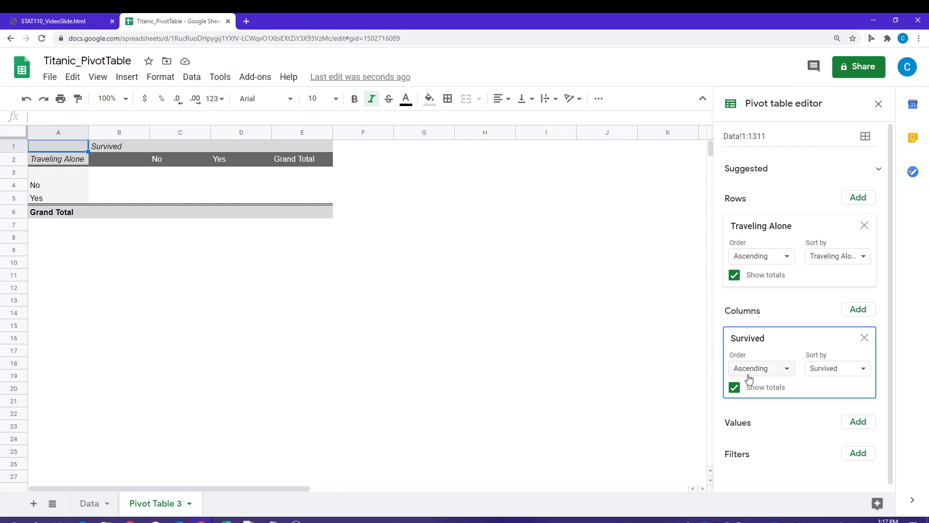
Step: Add Survived as the pivot table's value field, summarized by COUNTA
{"action": "left_click", "coordinate": [861, 425]}
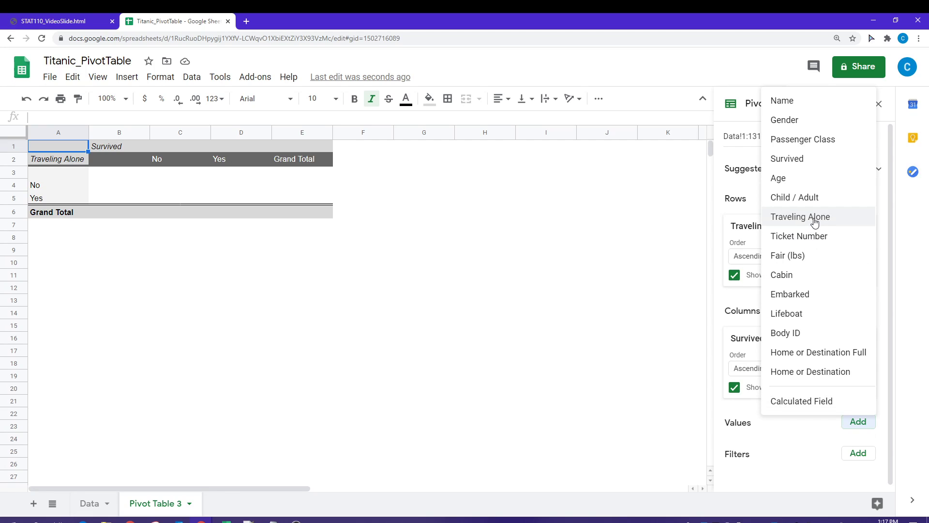
{"action": "left_click", "coordinate": [797, 160]}
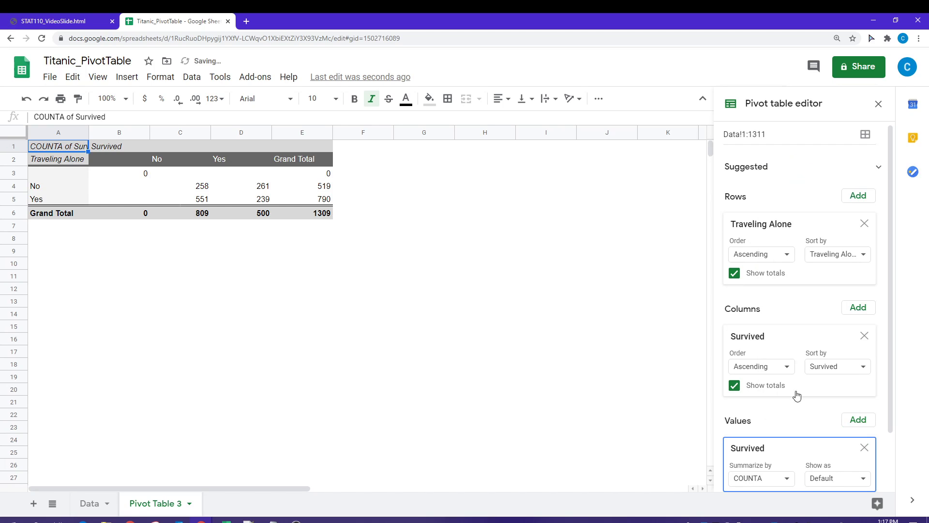
{"action": "scroll", "coordinate": [803, 444], "scroll_direction": "down", "scroll_amount": 2}
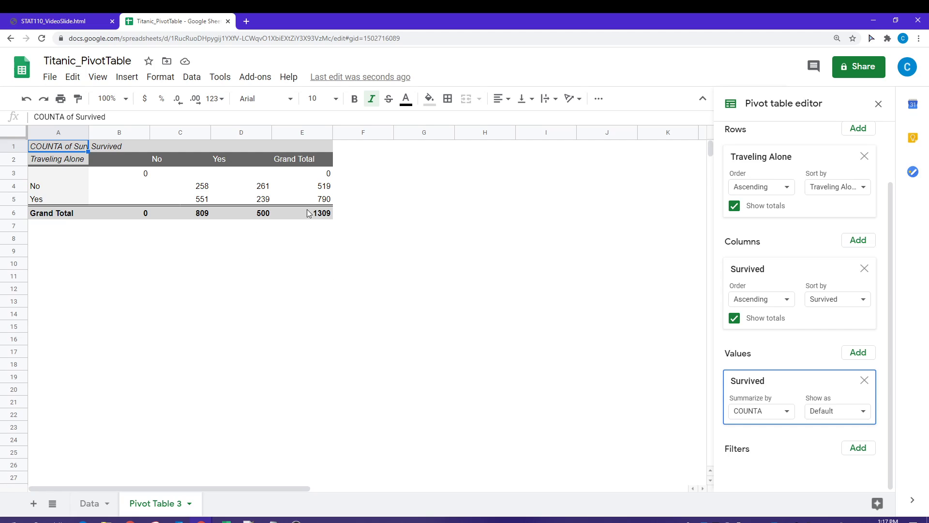
Step: Set the whole pivot table's text to font size 12 and center it horizontally
{"action": "left_click_drag", "start_coordinate": [312, 214], "coordinate": [59, 155]}
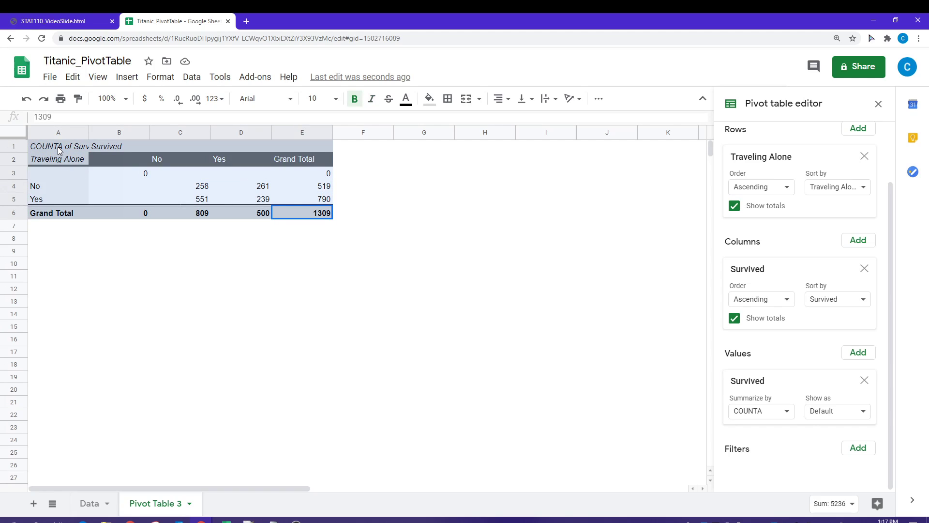
{"action": "left_click", "coordinate": [337, 100]}
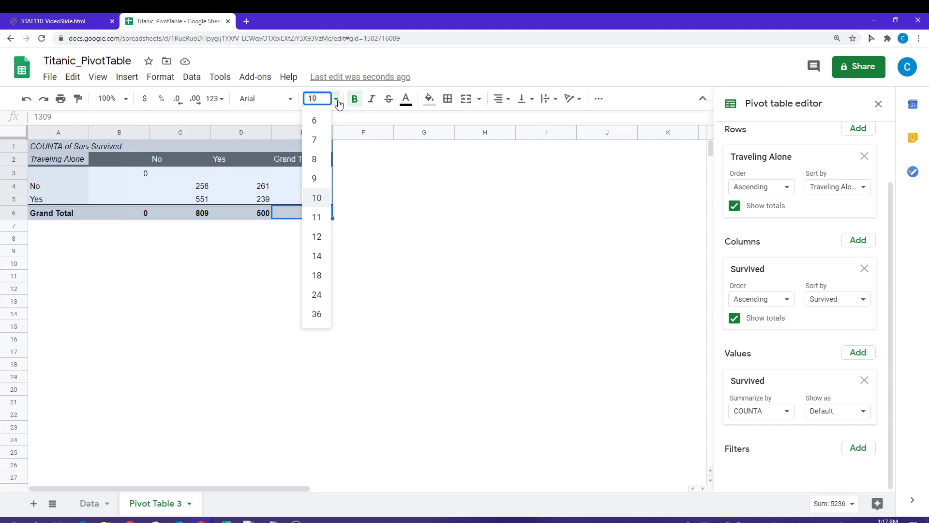
{"action": "left_click", "coordinate": [316, 236]}
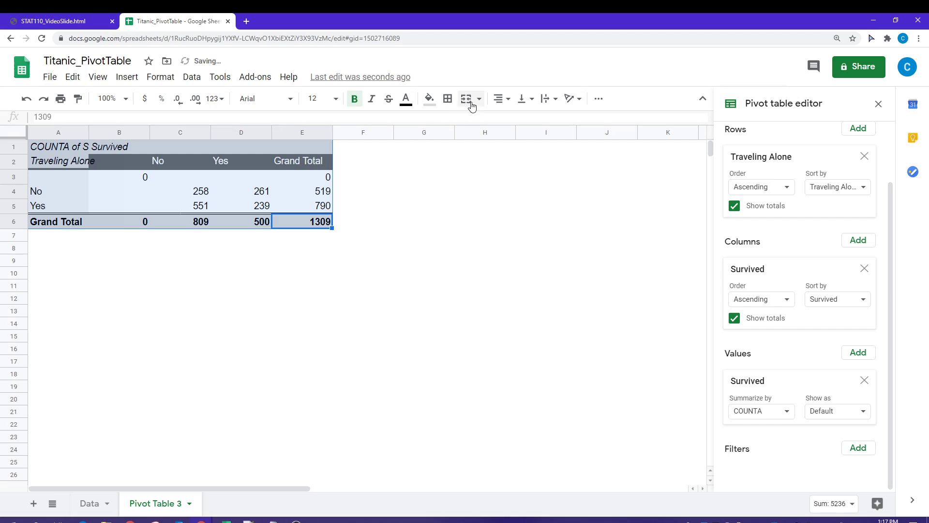
{"action": "left_click", "coordinate": [501, 99]}
{"action": "left_click", "coordinate": [515, 120]}
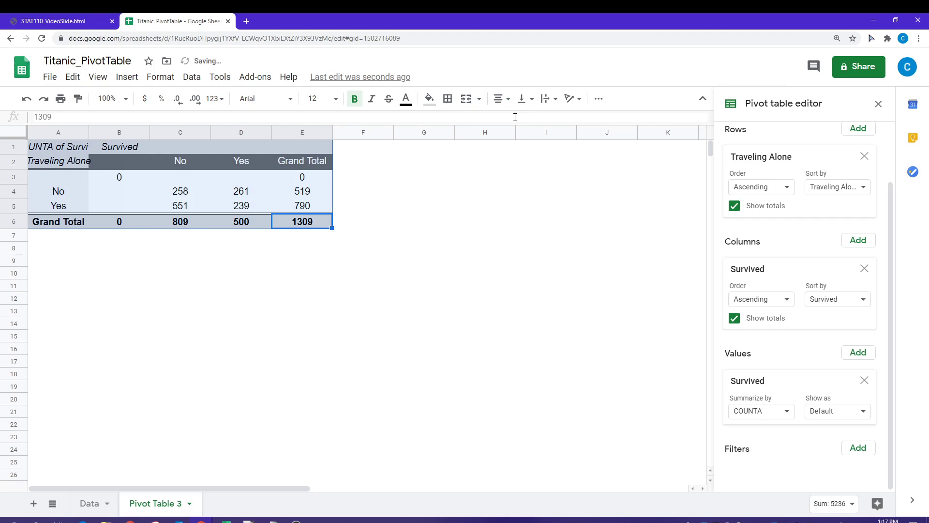
Step: Widen column A so the full COUNTA of Survived header fits, then reselect that header cell
{"action": "left_click", "coordinate": [179, 274]}
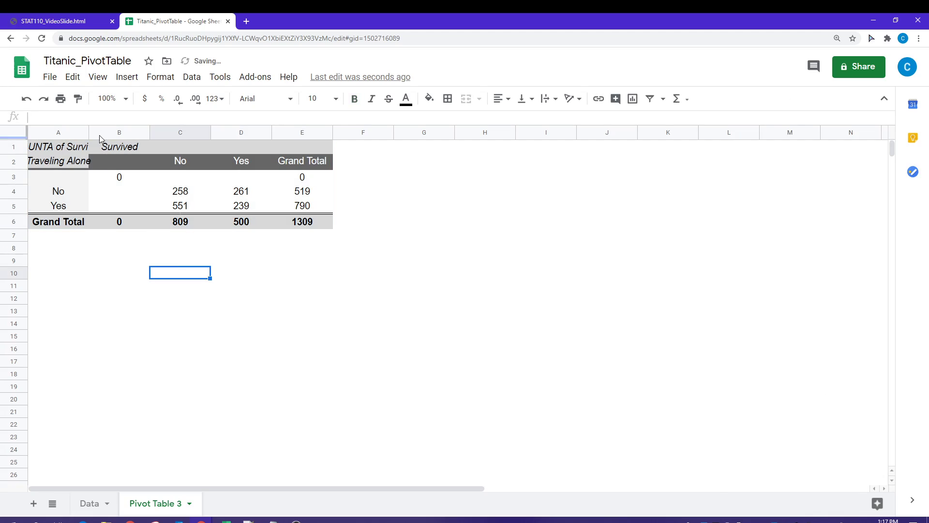
{"action": "left_click_drag", "start_coordinate": [86, 131], "coordinate": [118, 130]}
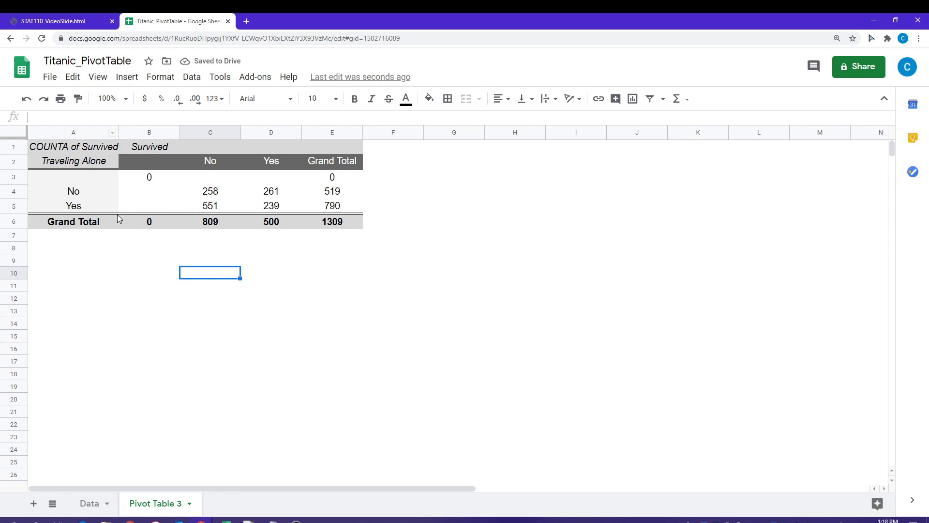
{"action": "left_click", "coordinate": [54, 150]}
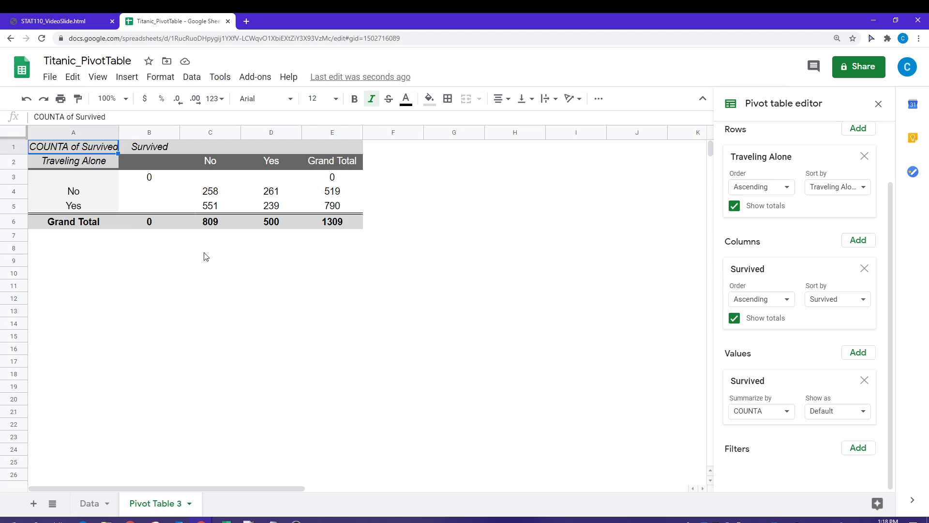
Step: Add a Traveling Alone filter to the pivot table that excludes blanks and keeps No and Yes
{"action": "left_click", "coordinate": [83, 181]}
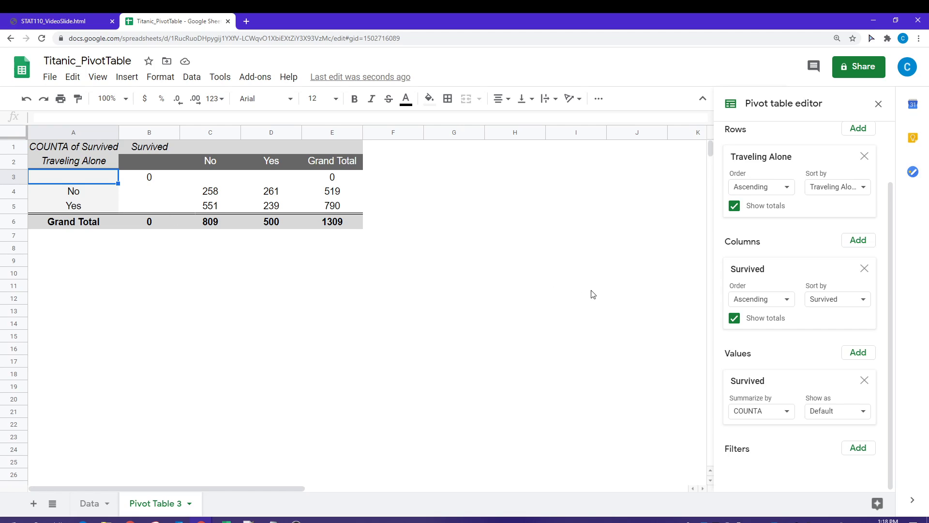
{"action": "scroll", "coordinate": [593, 294], "scroll_direction": "down", "scroll_amount": 1}
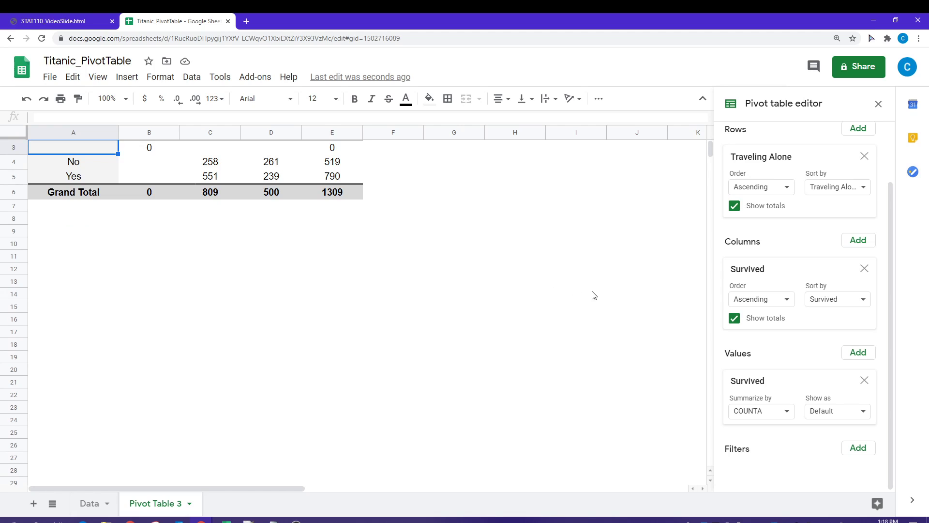
{"action": "left_click", "coordinate": [866, 454]}
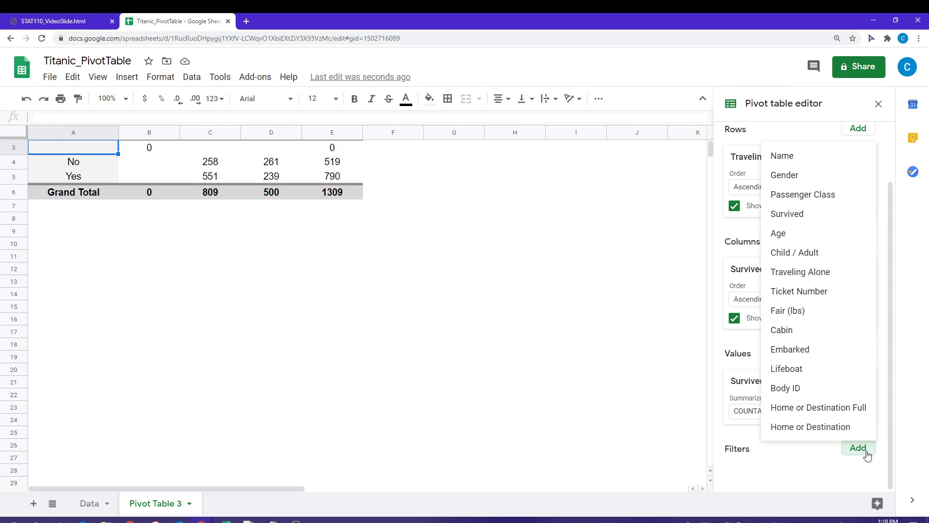
{"action": "left_click", "coordinate": [801, 272]}
{"action": "scroll", "coordinate": [802, 466], "scroll_direction": "down", "scroll_amount": 1}
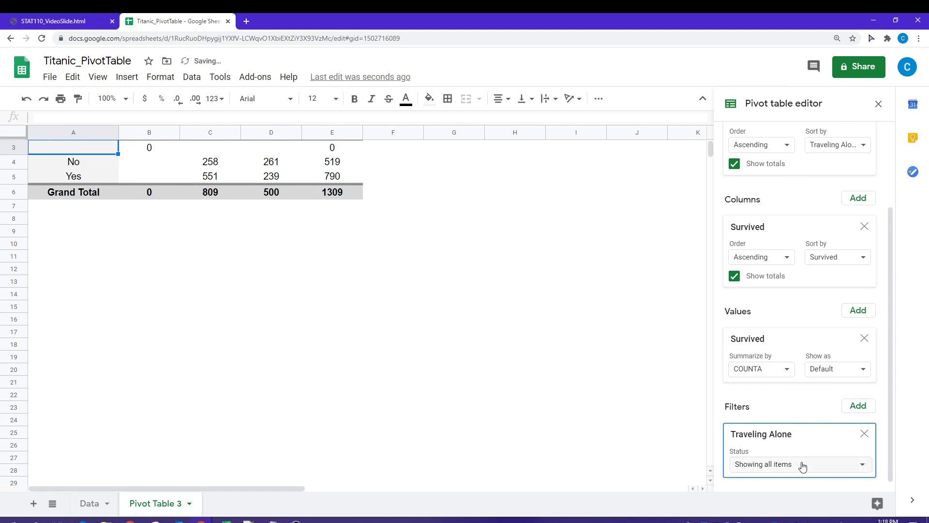
{"action": "left_click", "coordinate": [776, 458]}
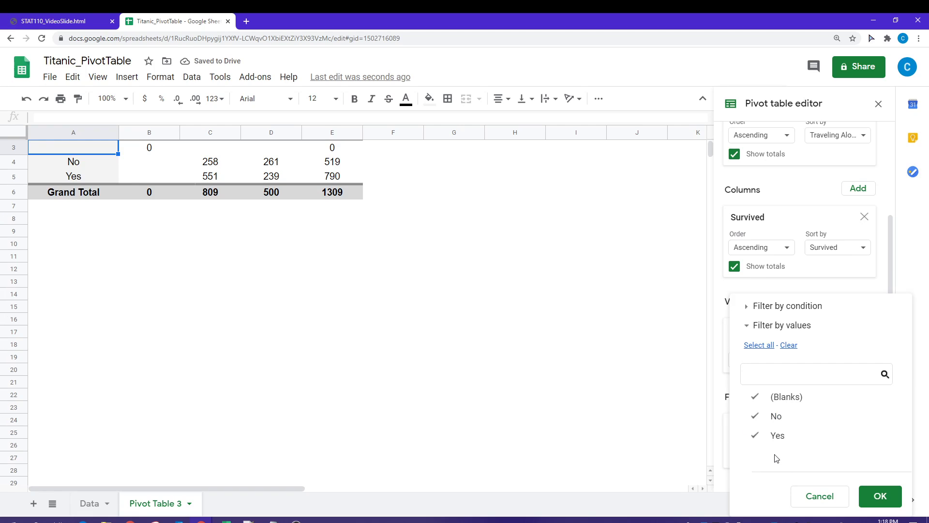
{"action": "left_click", "coordinate": [784, 400]}
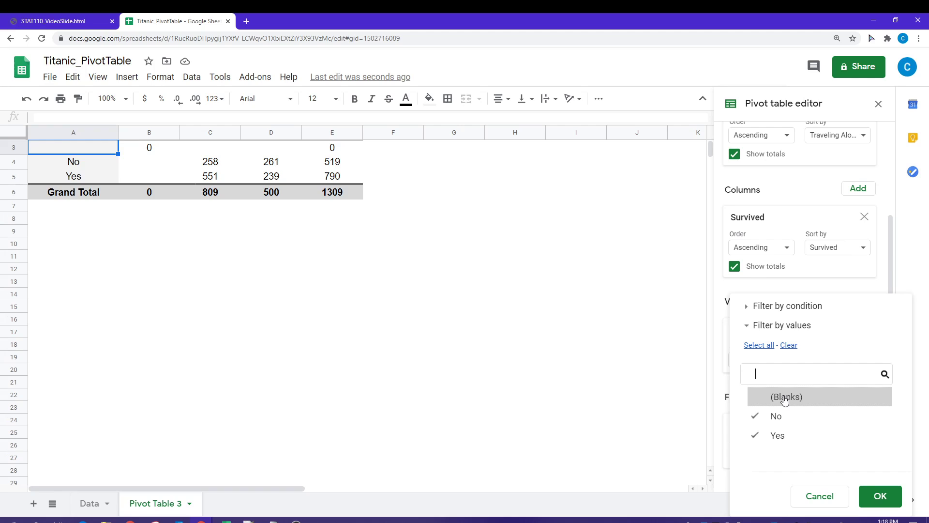
{"action": "left_click", "coordinate": [881, 496]}
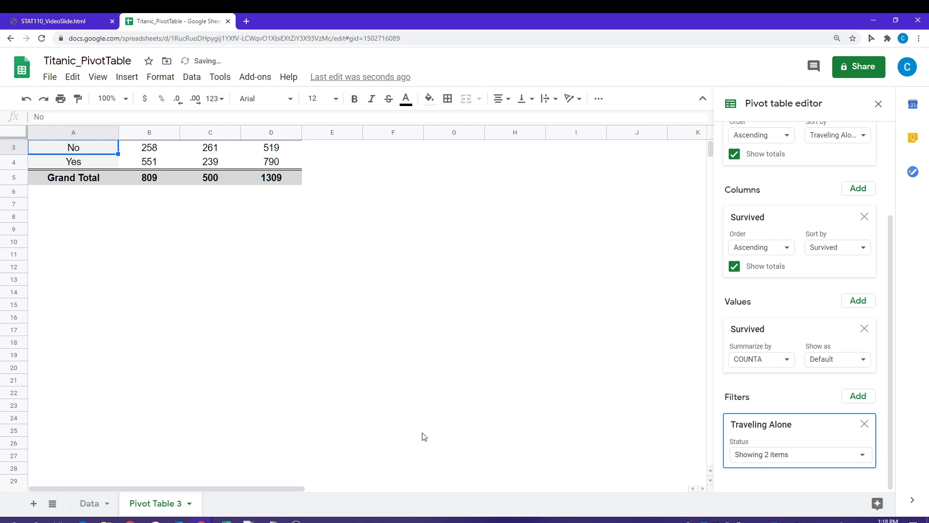
{"action": "scroll", "coordinate": [367, 328], "scroll_direction": "up", "scroll_amount": 1}
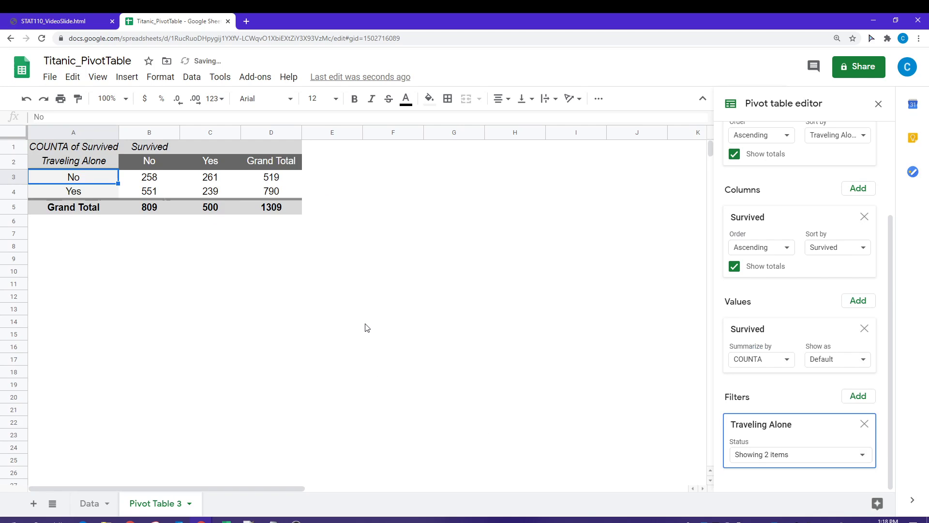
Step: Examine the pivot table's survival counts for passengers traveling alone and not alone, along with the row and column grand totals
{"action": "left_click", "coordinate": [224, 262]}
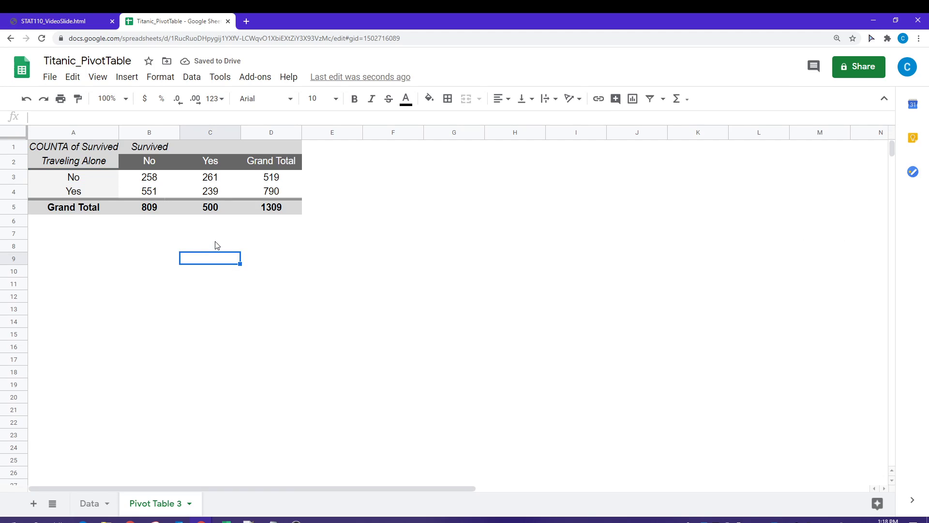
{"action": "left_click", "coordinate": [149, 181]}
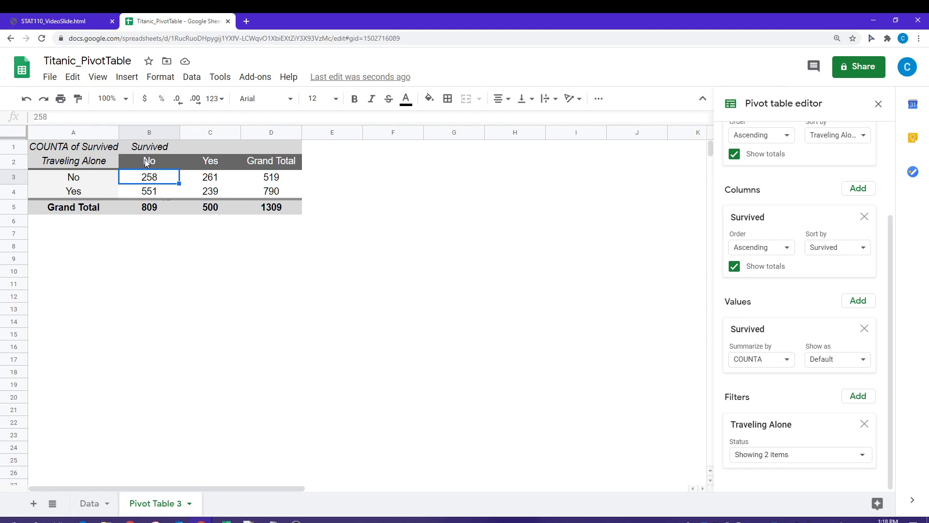
{"action": "left_click", "coordinate": [216, 180]}
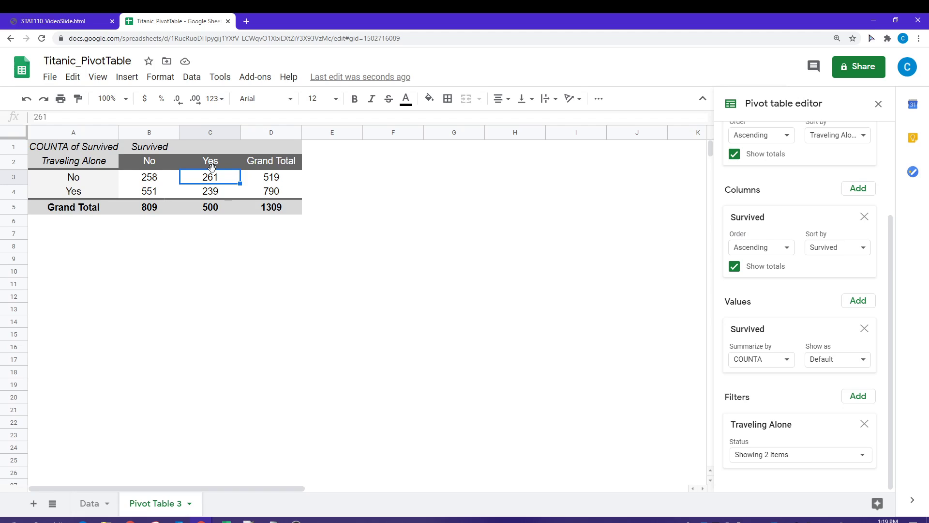
{"action": "left_click_drag", "start_coordinate": [278, 177], "coordinate": [281, 208]}
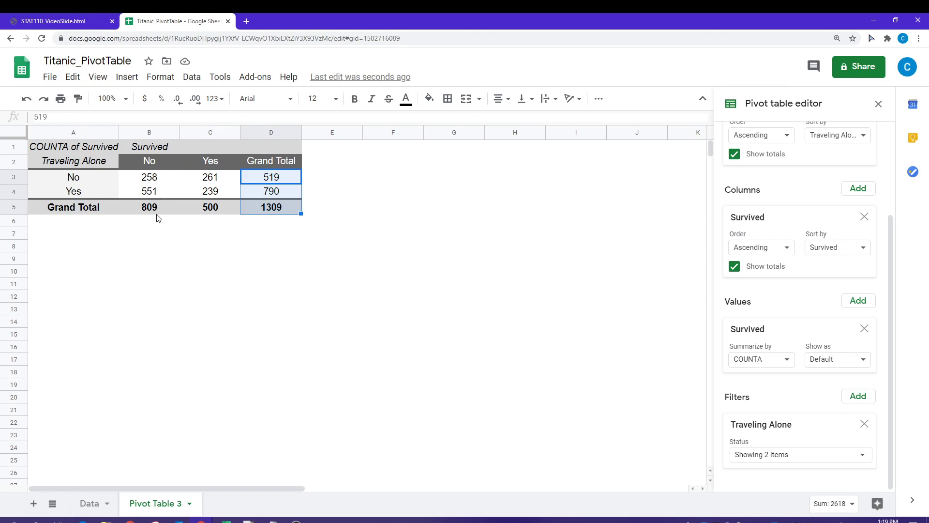
{"action": "left_click_drag", "start_coordinate": [149, 215], "coordinate": [243, 219]}
{"action": "left_click", "coordinate": [144, 246]}
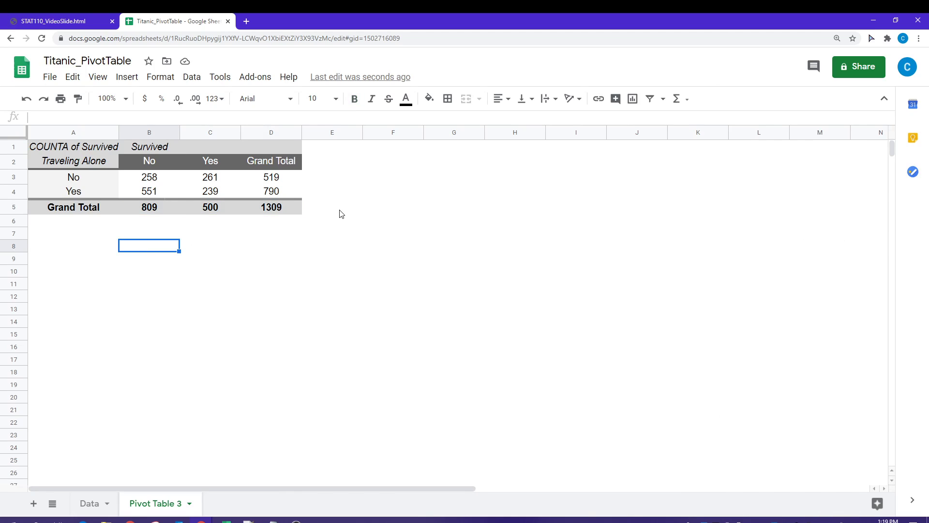
{"action": "left_click", "coordinate": [214, 195]}
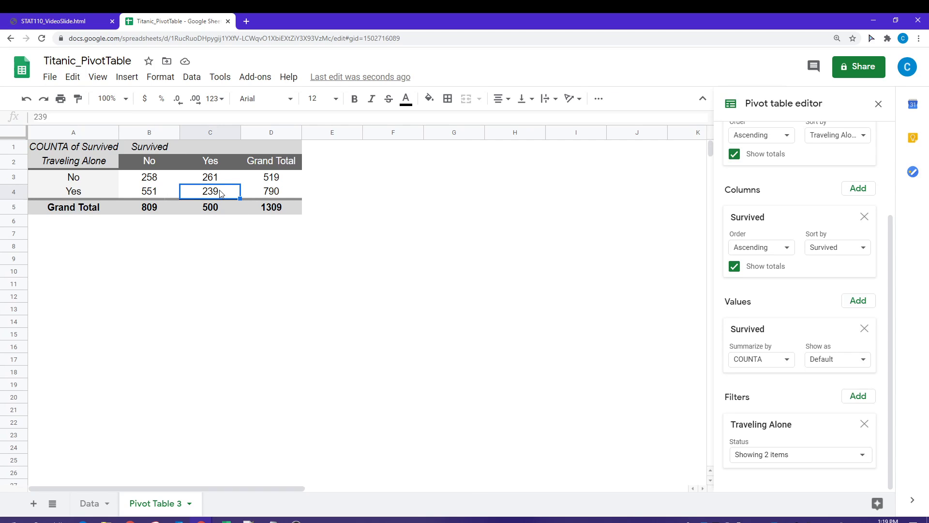
{"action": "left_click", "coordinate": [154, 180]}
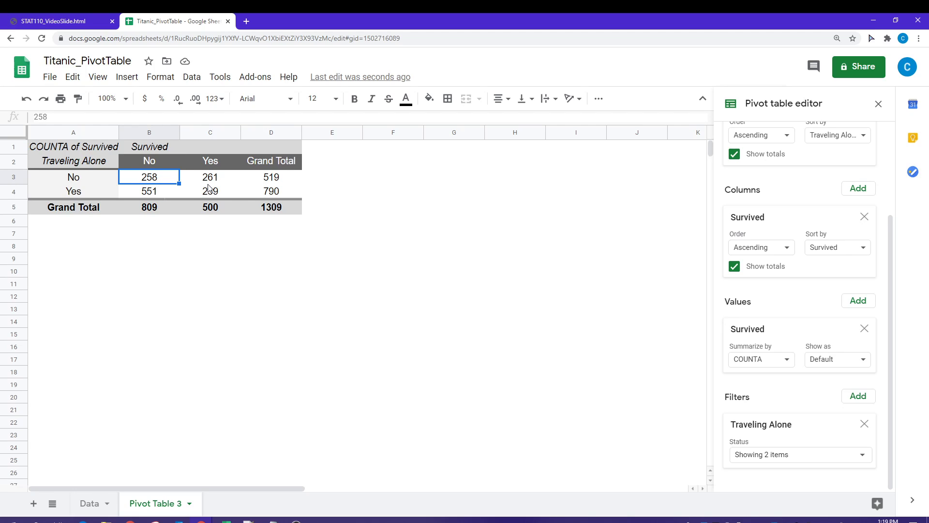
Step: Show the Survived values as % of row and select the survival share of passengers not traveling alone
{"action": "left_click", "coordinate": [829, 364]}
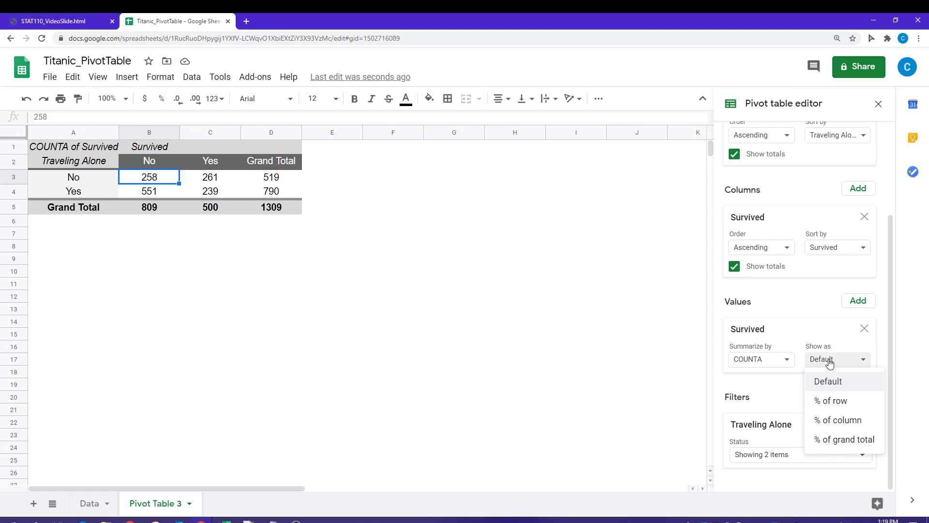
{"action": "left_click", "coordinate": [852, 405]}
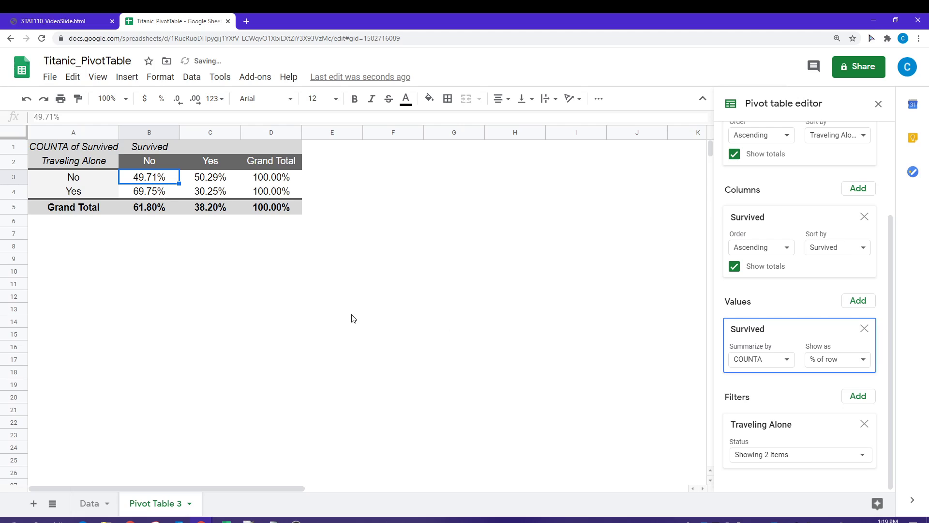
{"action": "left_click", "coordinate": [210, 179]}
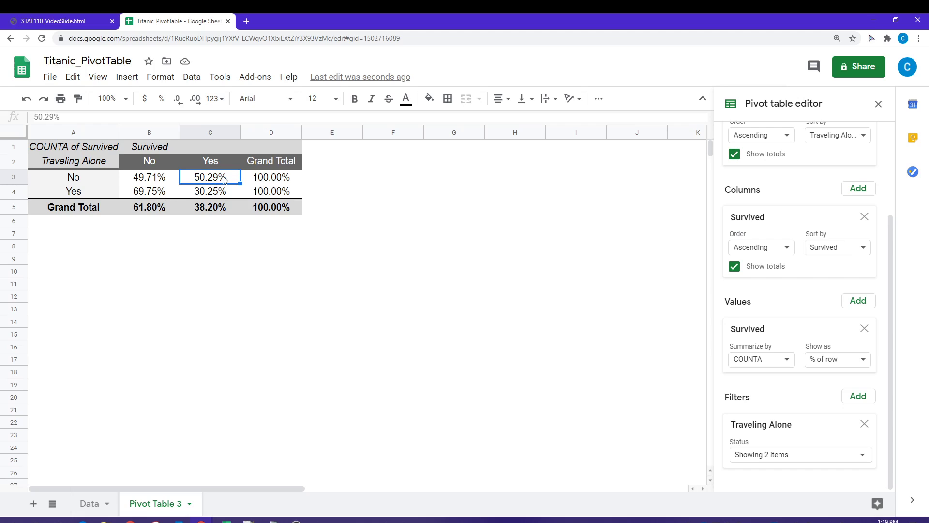
Step: Insert a chart based on pivot table range A2:C4, covering the Traveling Alone rows and both Survived columns without the grand totals
{"action": "left_click", "coordinate": [148, 193]}
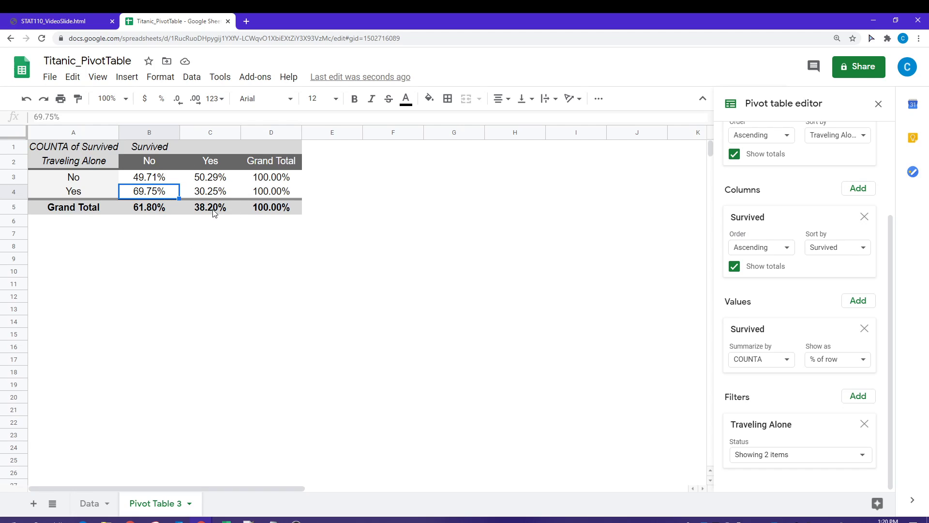
{"action": "left_click", "coordinate": [212, 194]}
{"action": "left_click_drag", "start_coordinate": [209, 194], "coordinate": [71, 163]}
{"action": "left_click", "coordinate": [209, 194]}
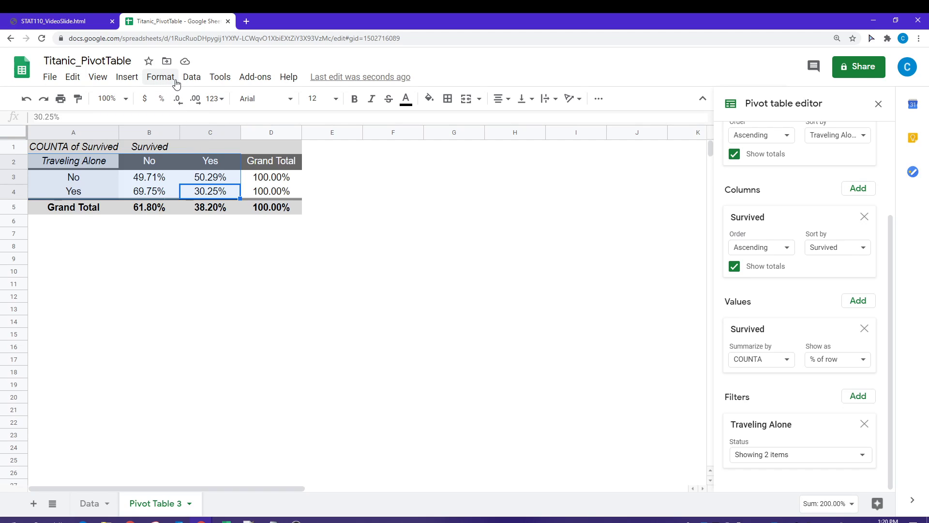
{"action": "left_click", "coordinate": [128, 78]}
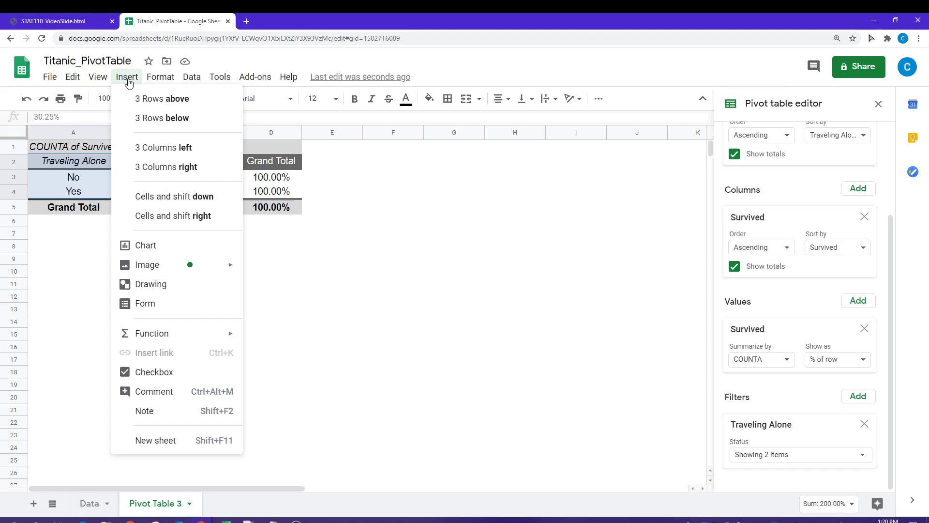
{"action": "left_click", "coordinate": [162, 248]}
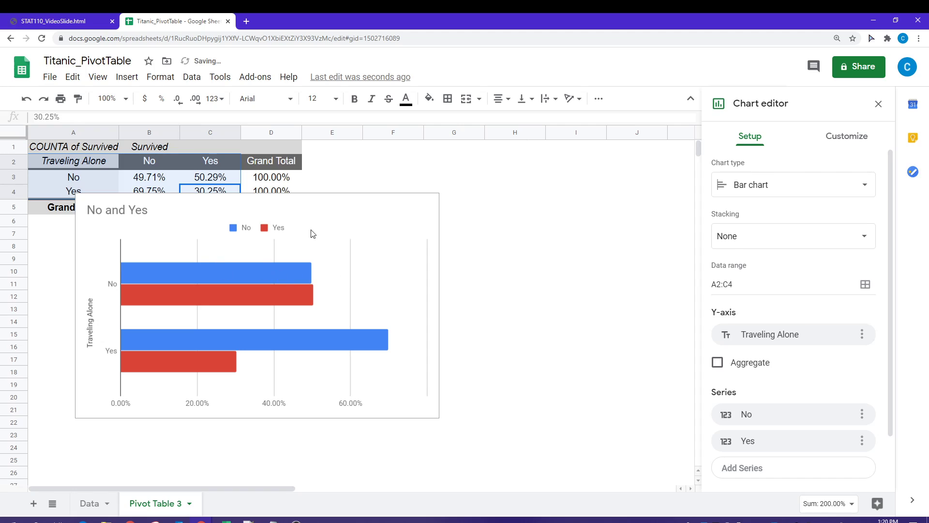
Step: Move the chart down slightly so it no longer covers the pivot table's Traveling Alone Yes row
{"action": "left_click", "coordinate": [320, 230]}
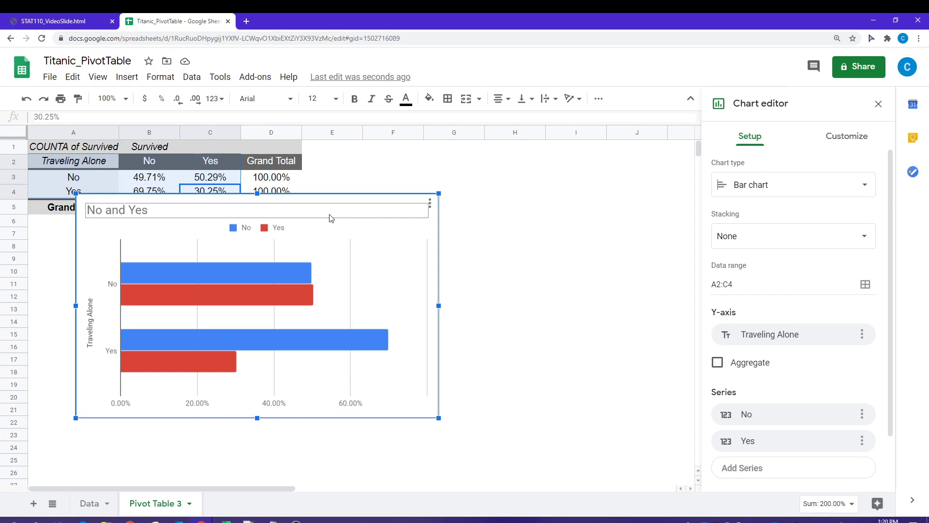
{"action": "left_click", "coordinate": [330, 218]}
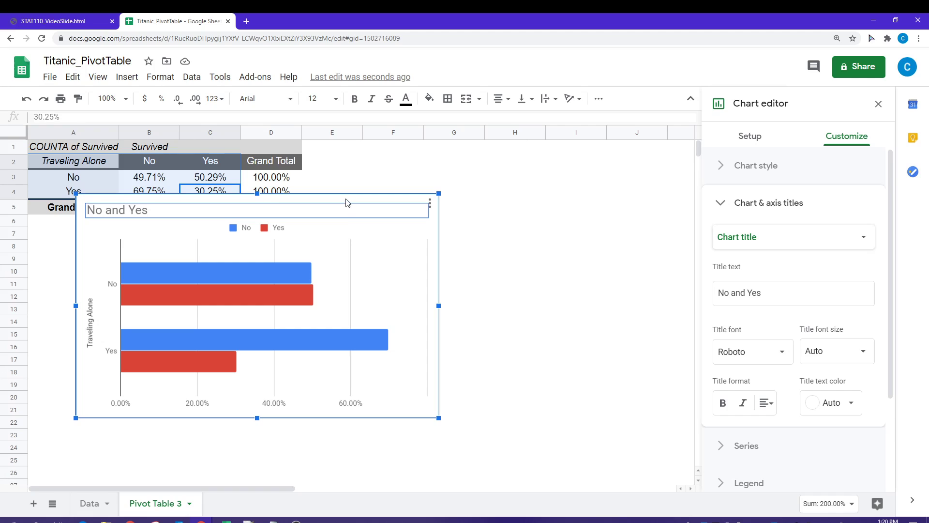
{"action": "left_click_drag", "start_coordinate": [346, 202], "coordinate": [344, 208]}
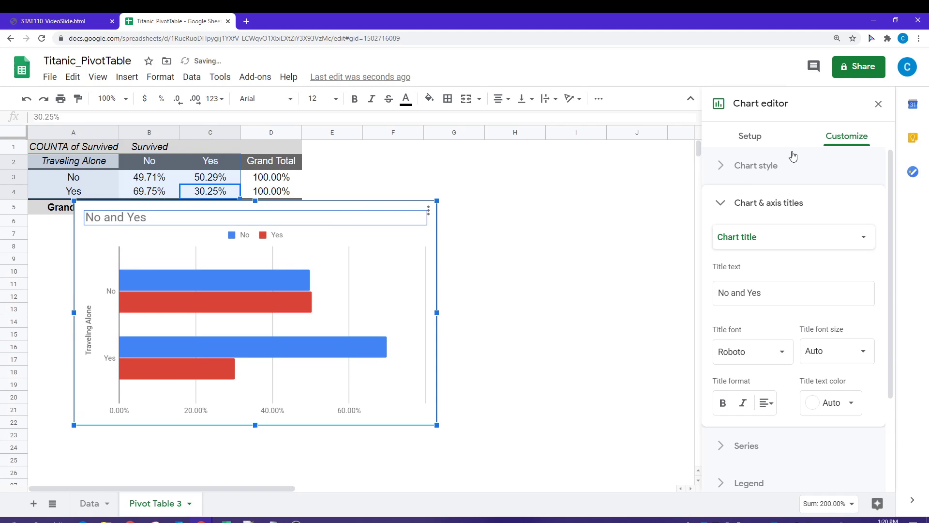
Step: Change the chart type to 100% stacked column chart and make the chart slightly narrower
{"action": "left_click", "coordinate": [754, 141]}
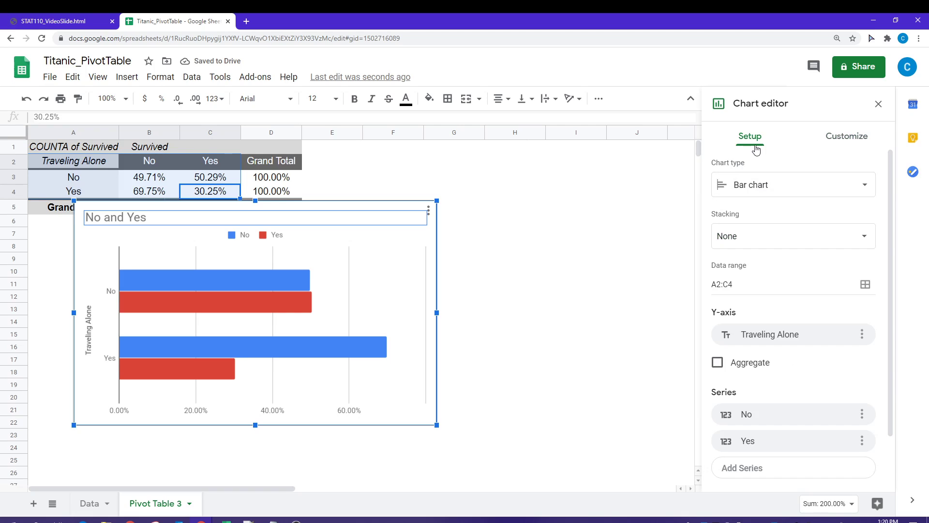
{"action": "left_click", "coordinate": [759, 191]}
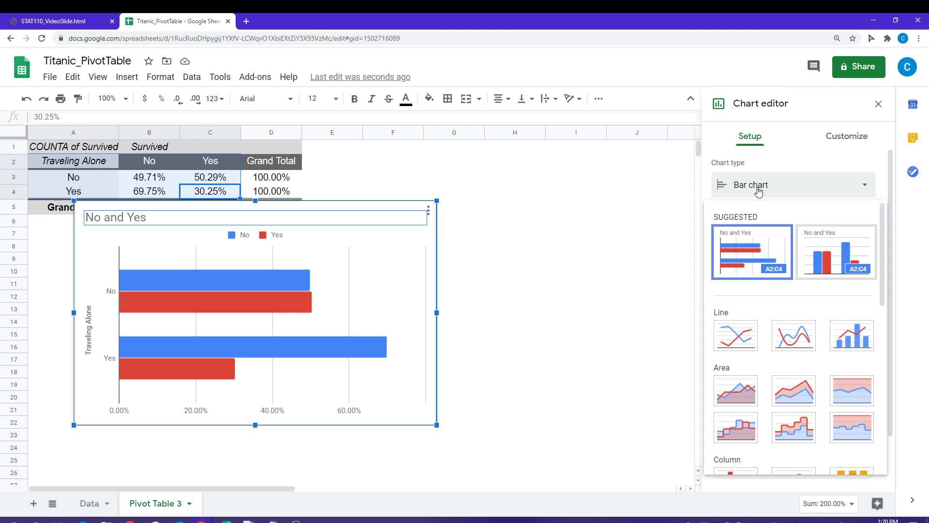
{"action": "left_click_drag", "start_coordinate": [883, 285], "coordinate": [884, 343]}
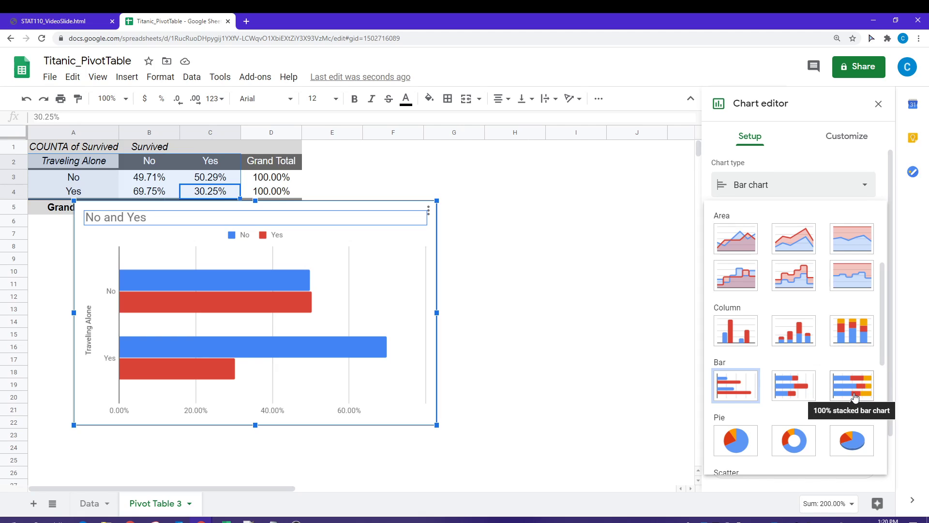
{"action": "left_click", "coordinate": [856, 340]}
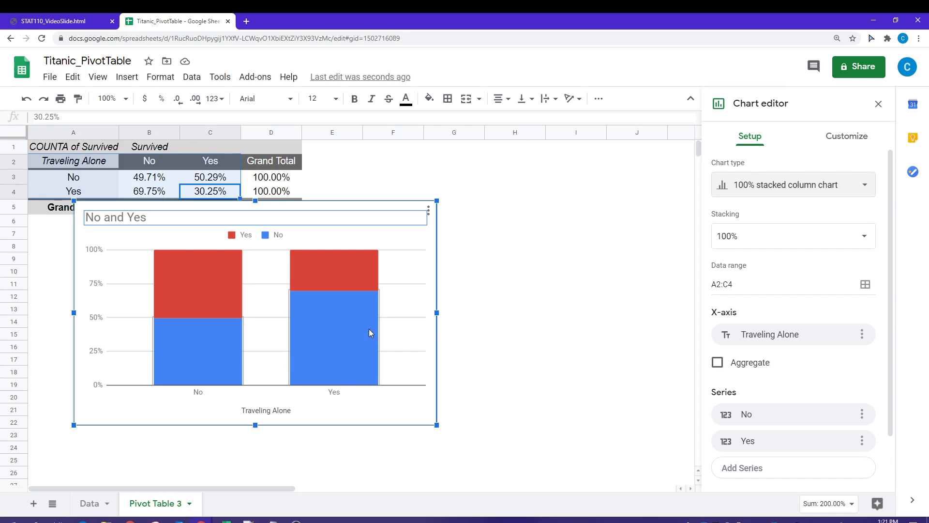
{"action": "mouse_move", "coordinate": [437, 312]}
{"action": "left_mouse_down"}
{"action": "mouse_move", "coordinate": [446, 313]}
{"action": "mouse_move", "coordinate": [429, 313]}
{"action": "left_mouse_up"}
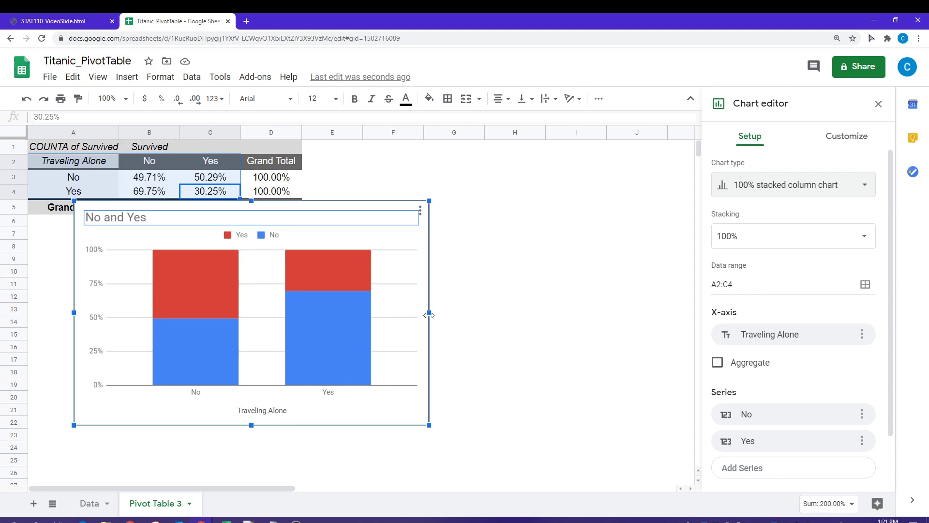
Step: Recolor the chart's No series bright red
{"action": "double_click", "coordinate": [317, 335]}
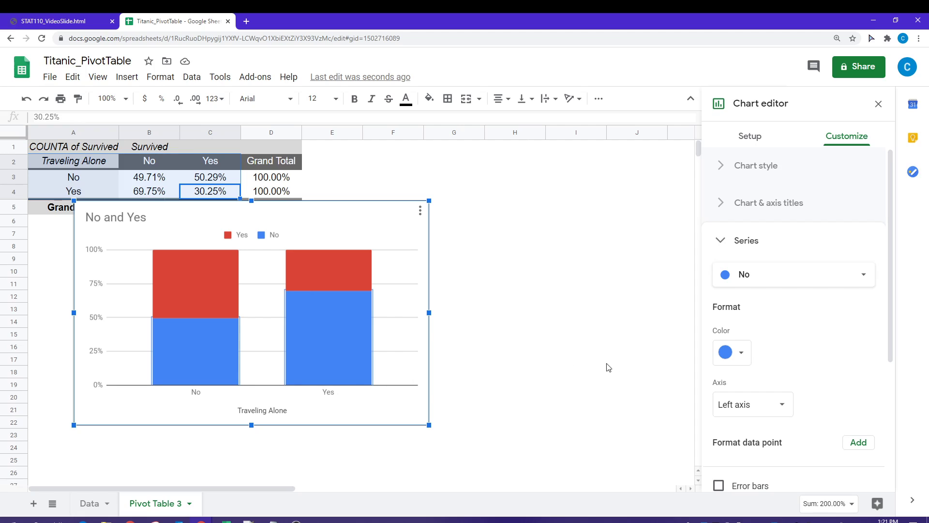
{"action": "left_click", "coordinate": [743, 359]}
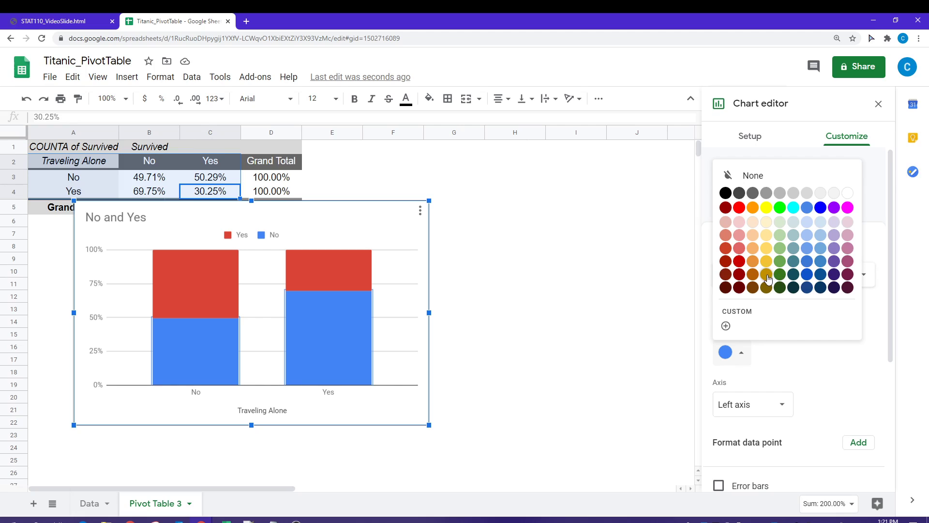
{"action": "left_click", "coordinate": [739, 207]}
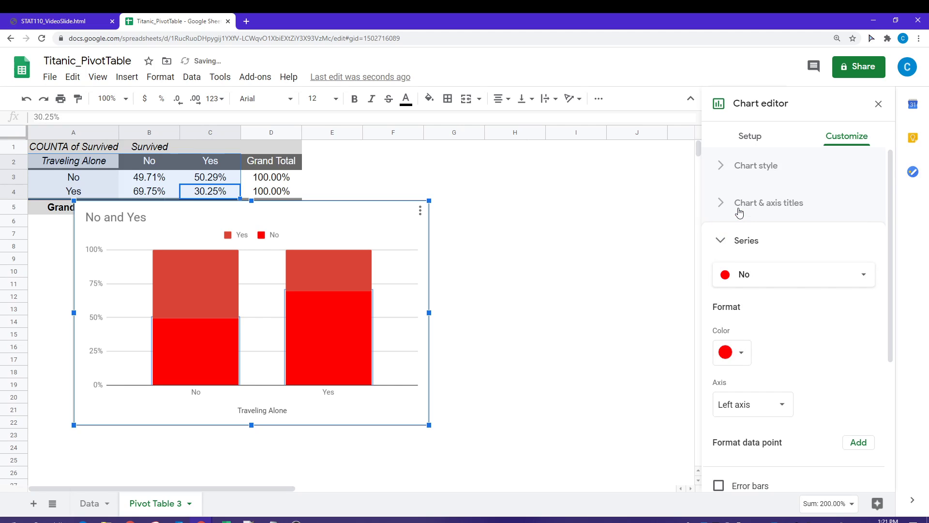
Step: Add data labels to the No series, positioned at Center with font size 18
{"action": "scroll", "coordinate": [841, 401], "scroll_direction": "down", "scroll_amount": 4}
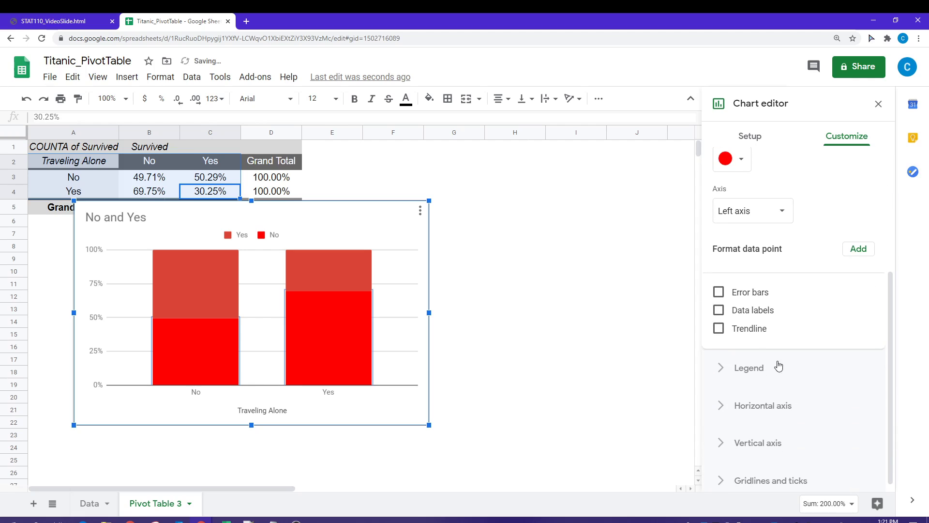
{"action": "left_click", "coordinate": [719, 312]}
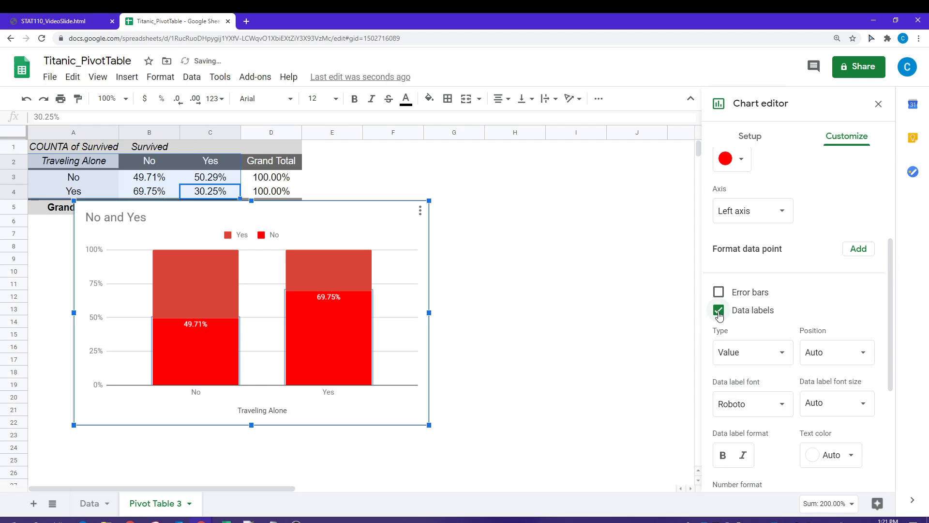
{"action": "scroll", "coordinate": [840, 321], "scroll_direction": "down", "scroll_amount": 3}
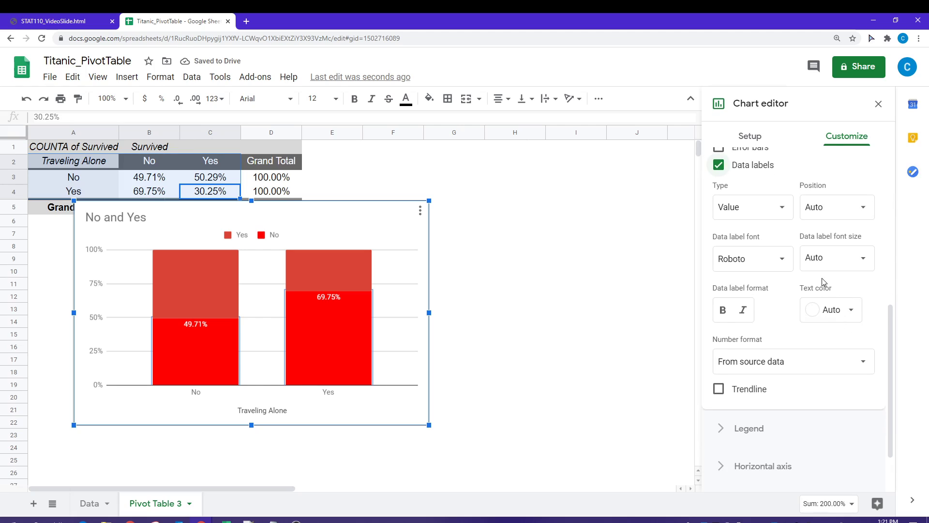
{"action": "scroll", "coordinate": [833, 225], "scroll_direction": "up", "scroll_amount": 1}
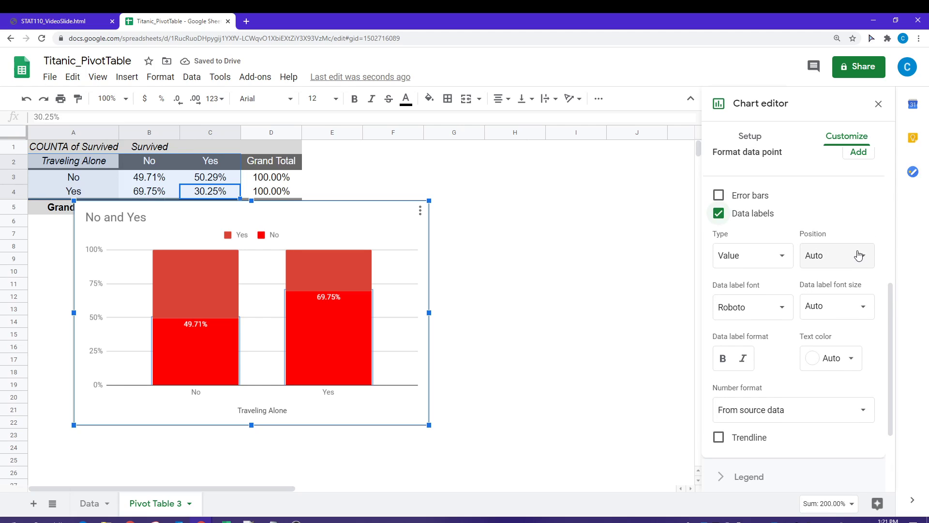
{"action": "left_click", "coordinate": [837, 262]}
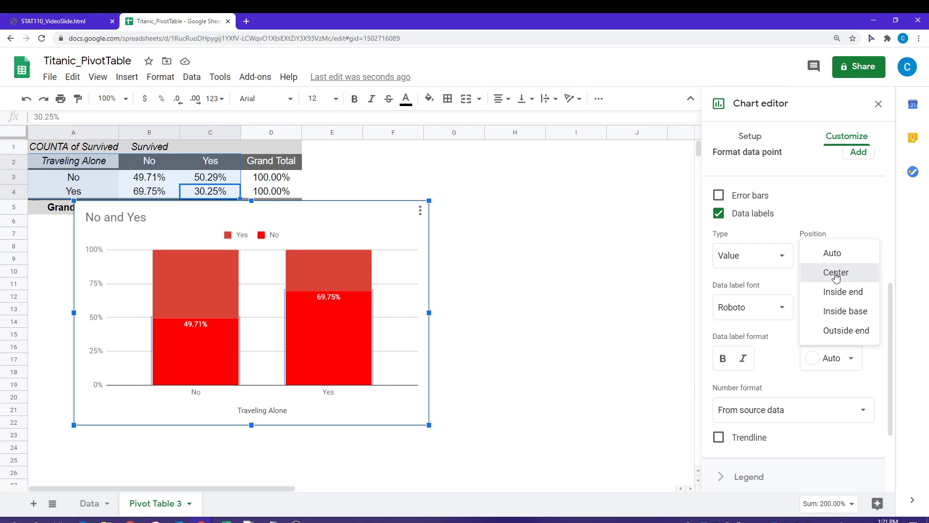
{"action": "left_click", "coordinate": [836, 273]}
{"action": "left_click", "coordinate": [840, 306]}
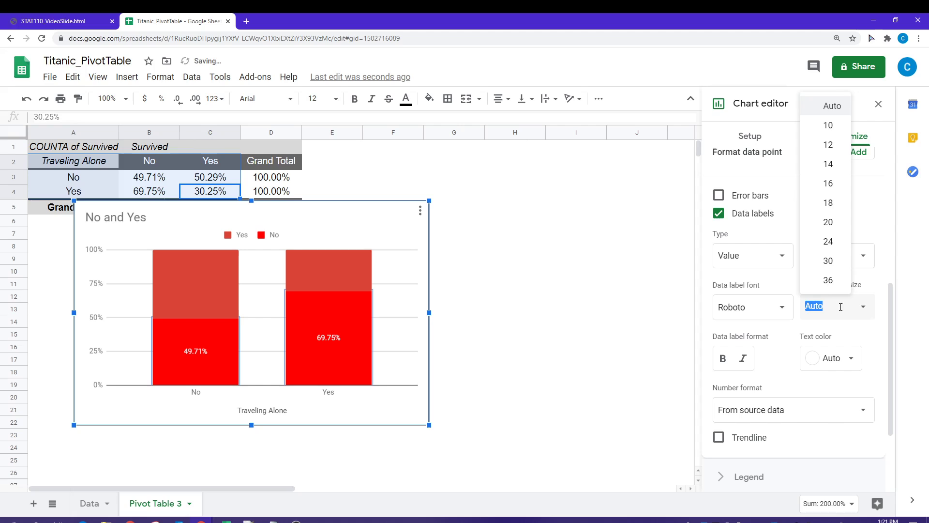
{"action": "left_click", "coordinate": [828, 203]}
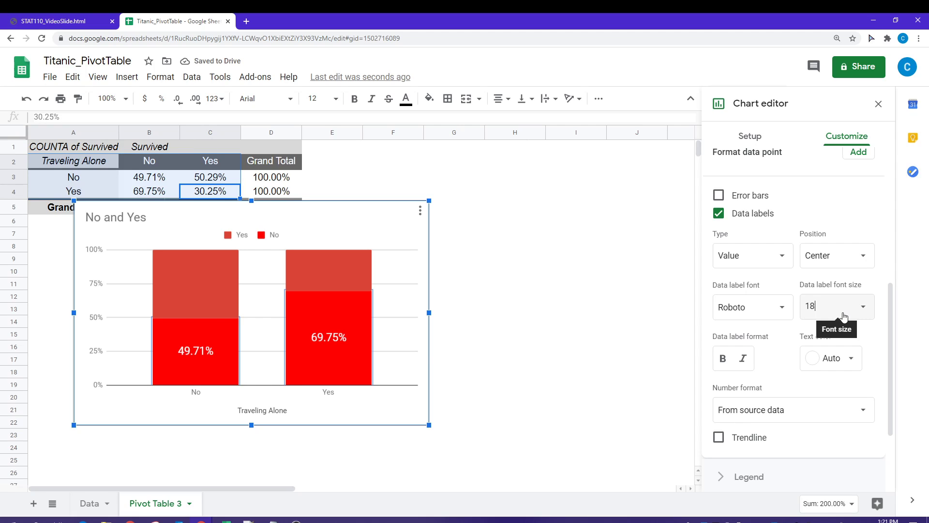
Step: Recolor the chart's Yes series a medium green
{"action": "left_click", "coordinate": [196, 280]}
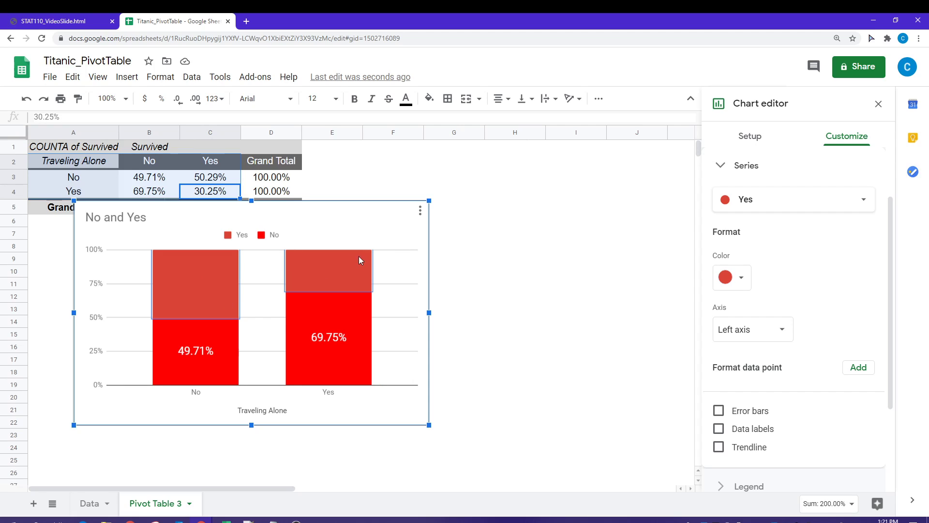
{"action": "left_click", "coordinate": [742, 281]}
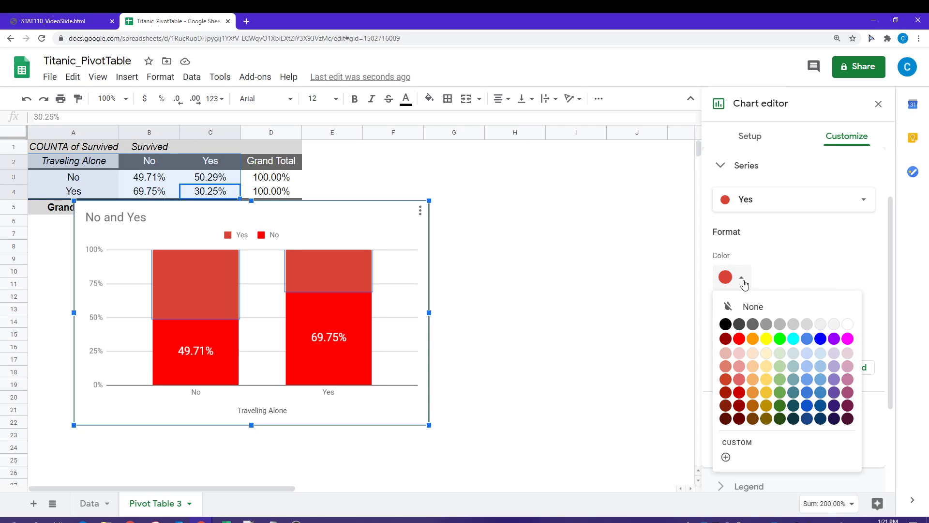
{"action": "left_click", "coordinate": [780, 393]}
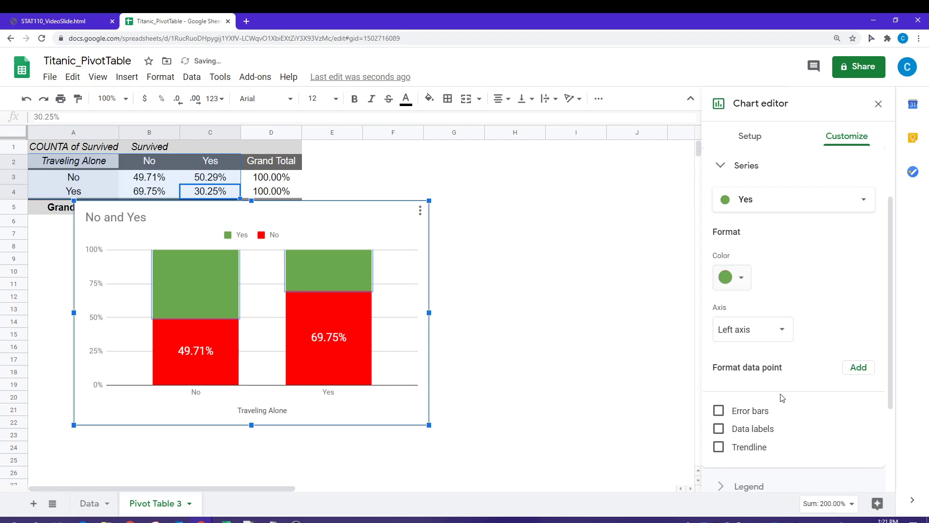
Step: Add data labels to the Yes series, positioned at Center with font size 18, and leave the chart editor
{"action": "left_click", "coordinate": [746, 429]}
{"action": "scroll", "coordinate": [844, 430], "scroll_direction": "down", "scroll_amount": 2}
{"action": "scroll", "coordinate": [844, 430], "scroll_direction": "down", "scroll_amount": 2}
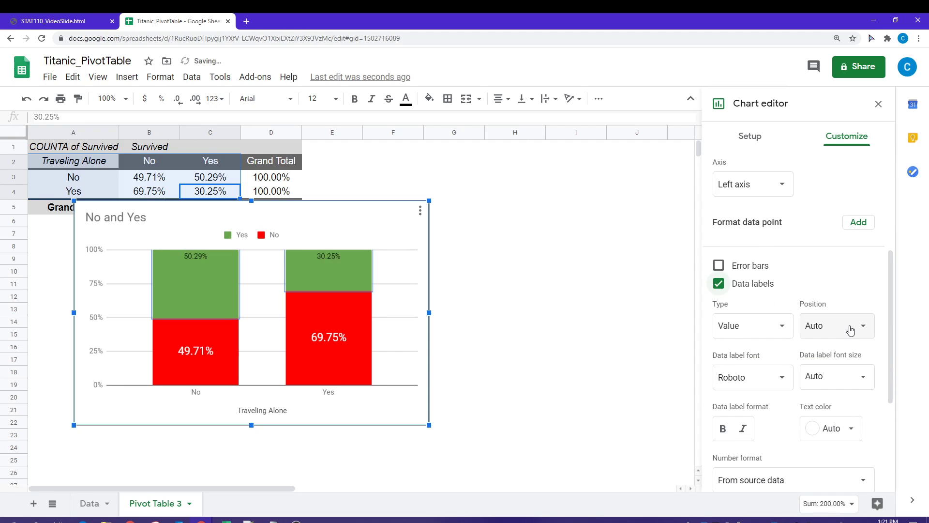
{"action": "left_click", "coordinate": [848, 328]}
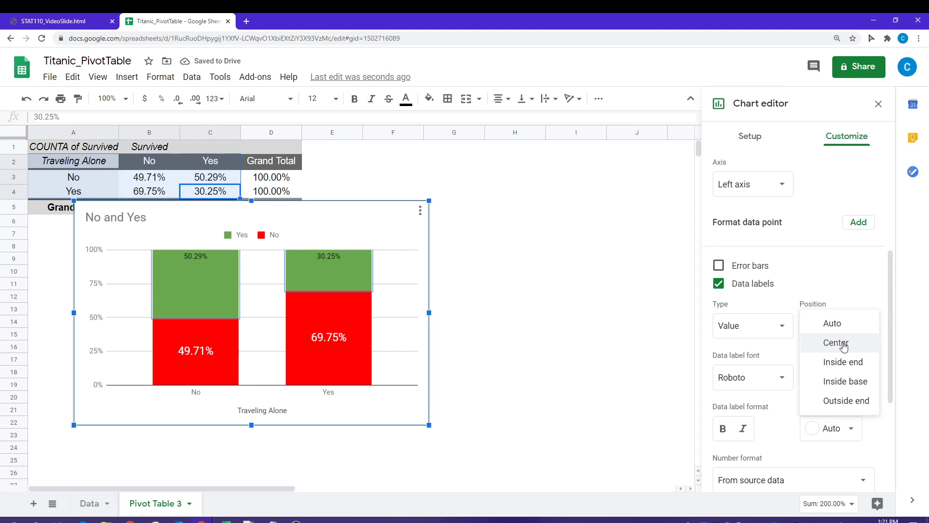
{"action": "left_click", "coordinate": [844, 342]}
{"action": "left_click", "coordinate": [848, 376]}
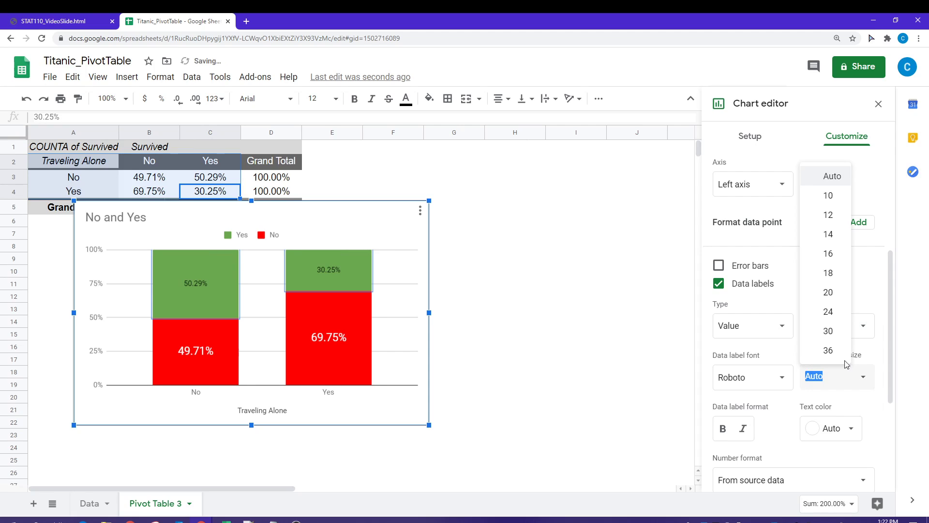
{"action": "left_click", "coordinate": [829, 274]}
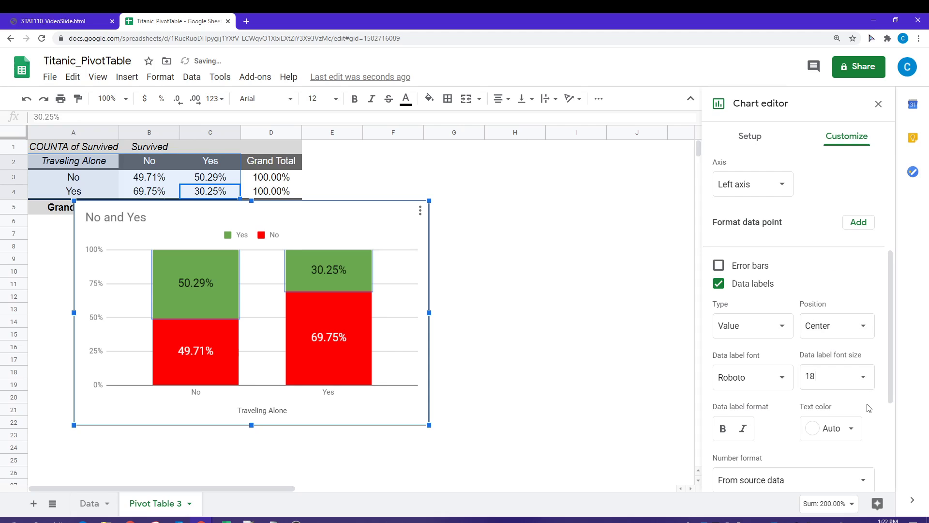
{"action": "scroll", "coordinate": [723, 424], "scroll_direction": "down", "scroll_amount": 1}
{"action": "left_click", "coordinate": [501, 384]}
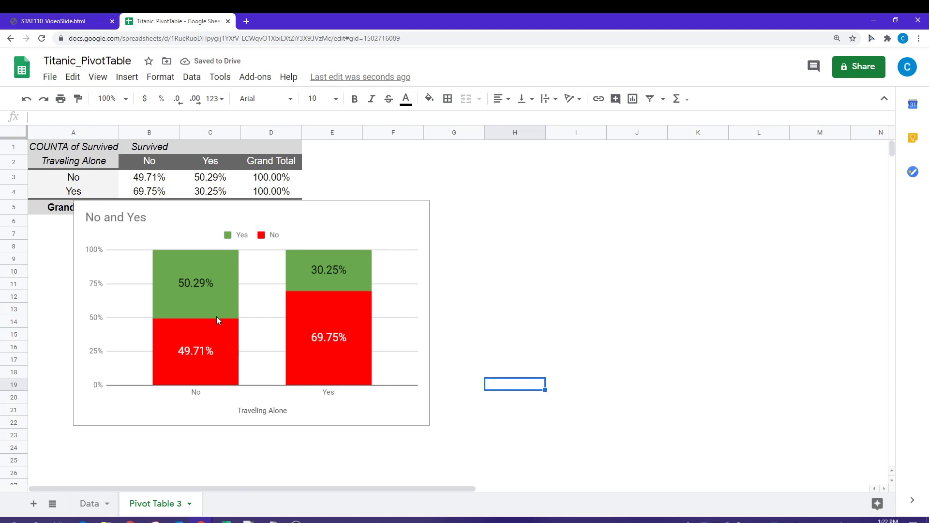
Step: Change the chart title to "Relationship in Survival and Traveling Alone" and move the chart just below the pivot table's Grand Total row
{"action": "left_click", "coordinate": [124, 219]}
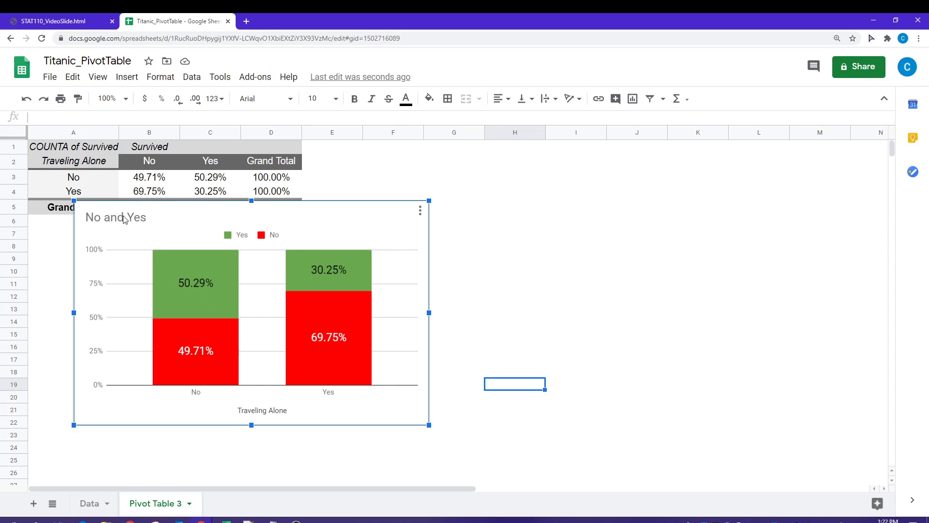
{"action": "double_click", "coordinate": [124, 219]}
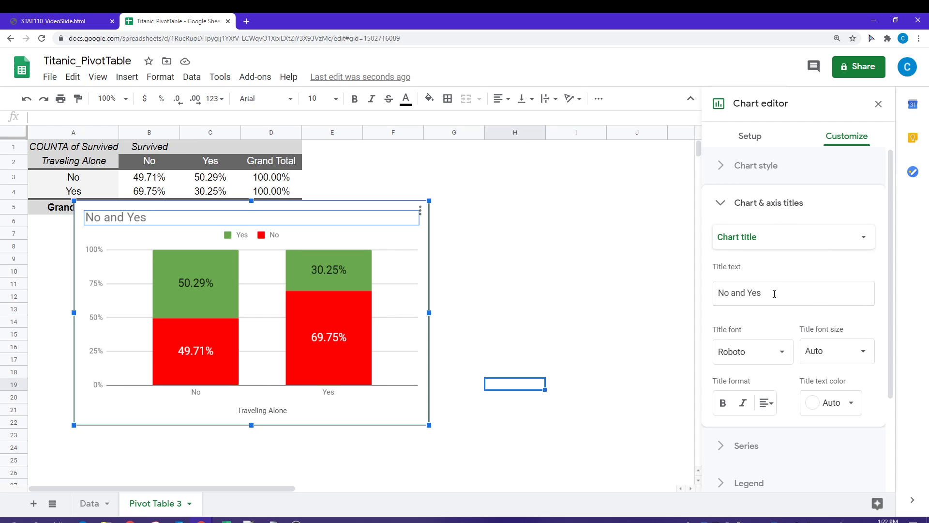
{"action": "left_click_drag", "start_coordinate": [771, 293], "coordinate": [670, 300]}
{"action": "key", "text": "BackSpace"}
{"action": "type", "text": "Re"}
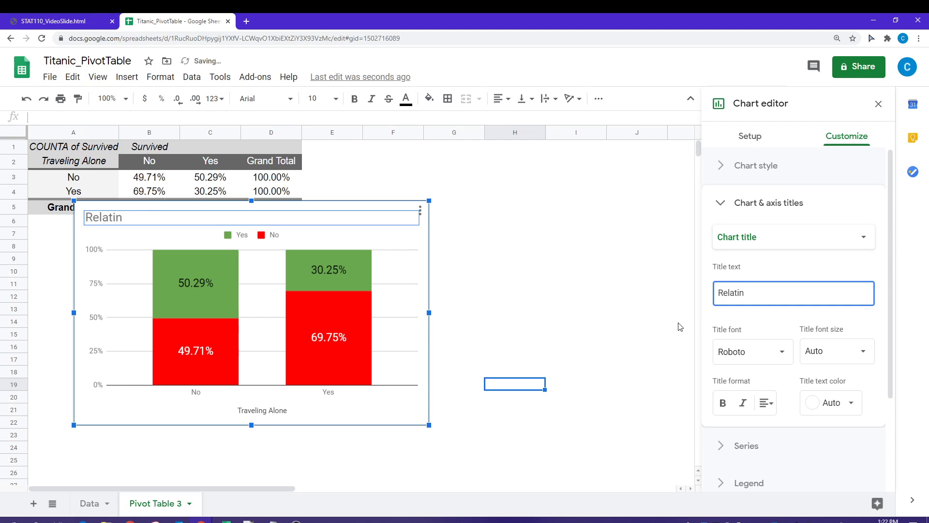
{"action": "type", "text": "lationship in Surviv"}
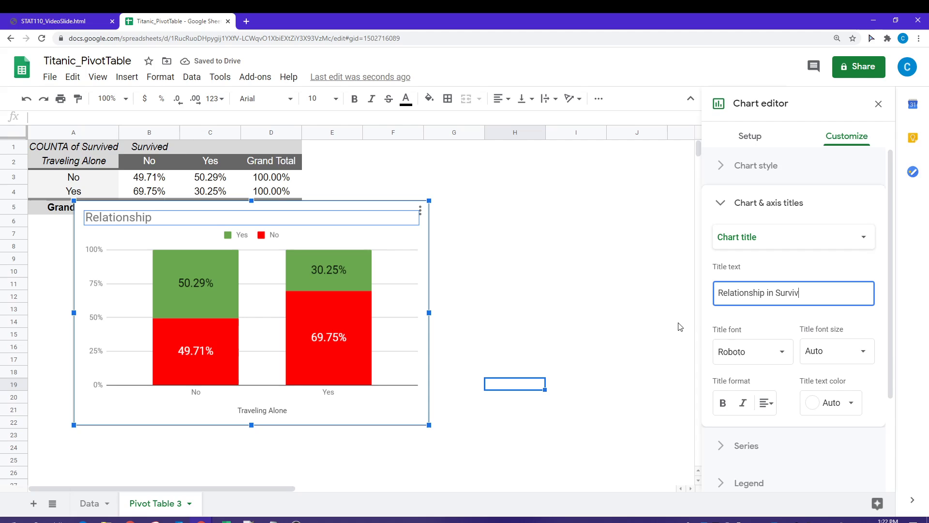
{"action": "type", "text": "al and "}
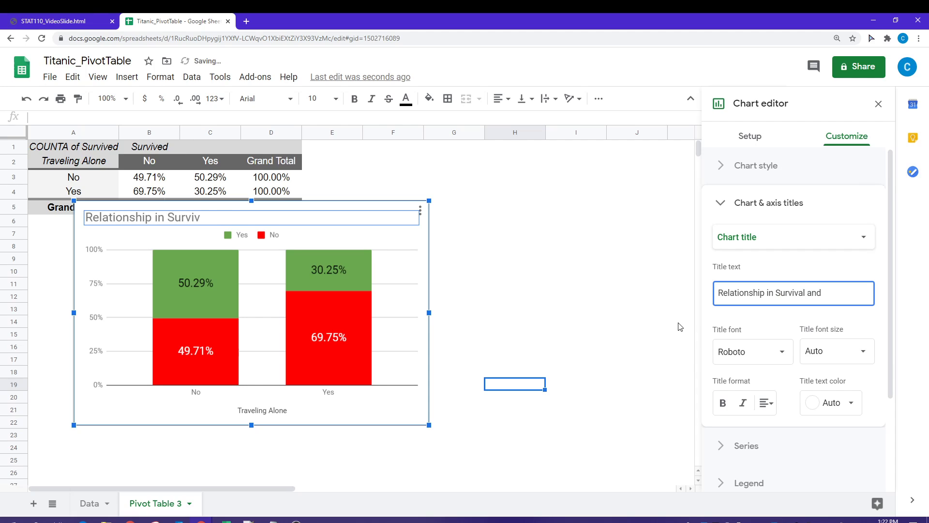
{"action": "type", "text": "TR"}
{"action": "key", "text": "BackSpace"}
{"action": "type", "text": "raveling "}
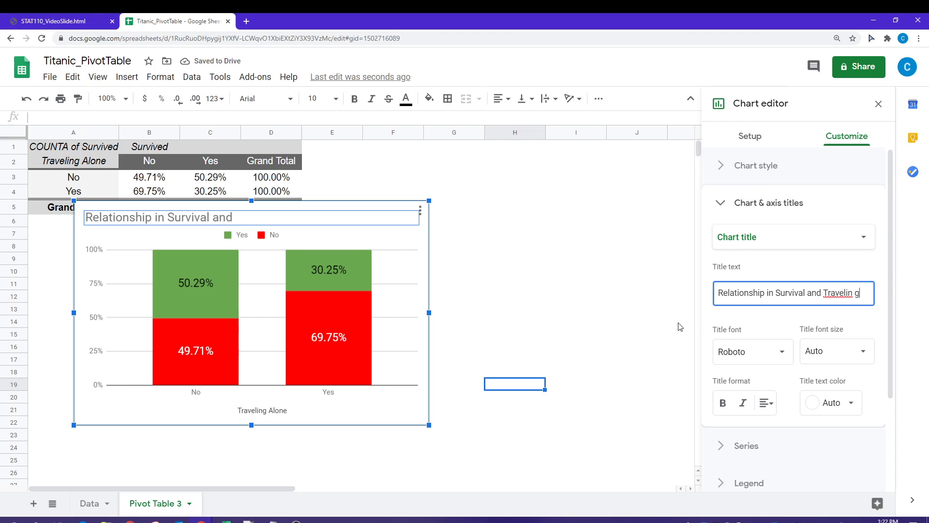
{"action": "type", "text": "Alone"}
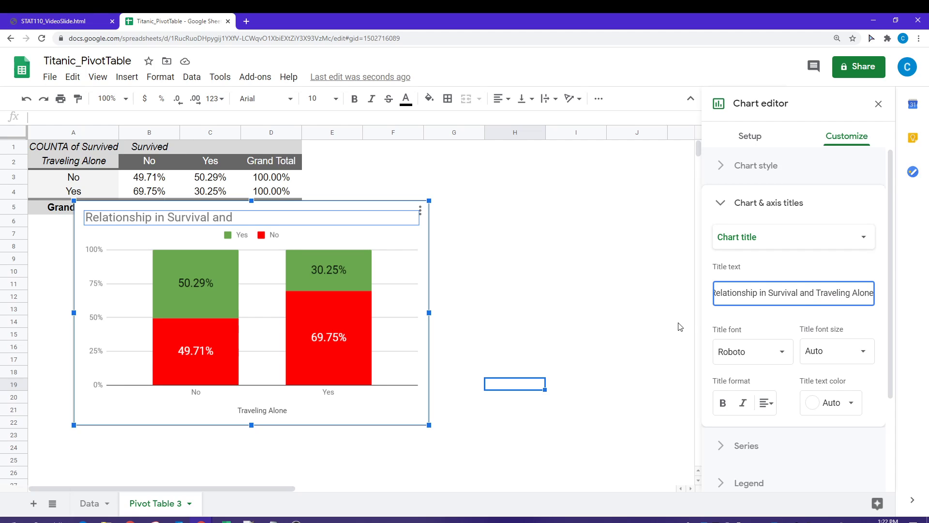
{"action": "left_click", "coordinate": [544, 285]}
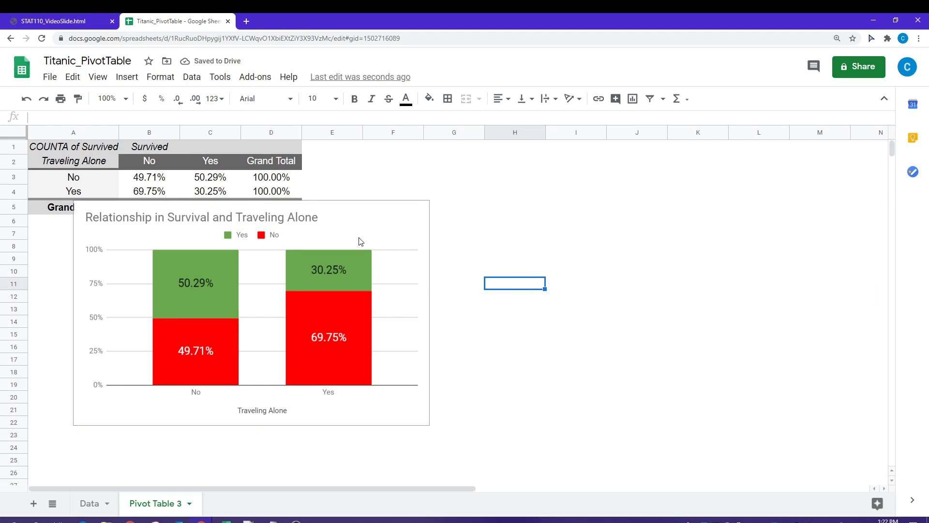
{"action": "left_click_drag", "start_coordinate": [357, 214], "coordinate": [324, 241]}
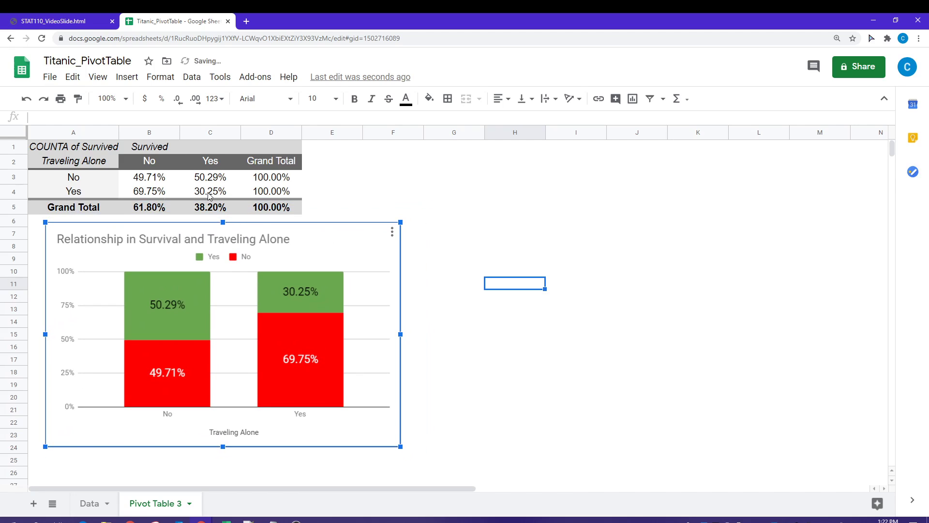
Step: Set the pivot table's Survived values to show as Default instead of a percentage of row
{"action": "left_click", "coordinate": [159, 183]}
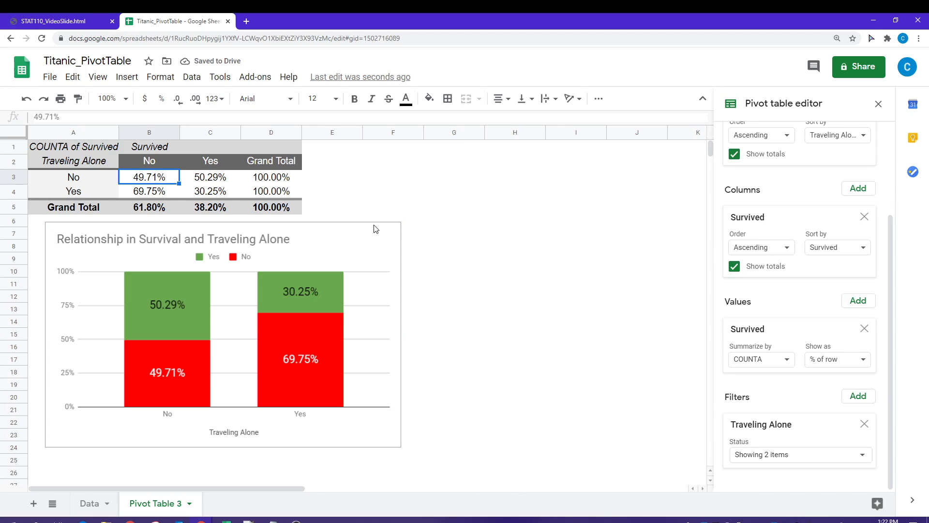
{"action": "left_click", "coordinate": [827, 359]}
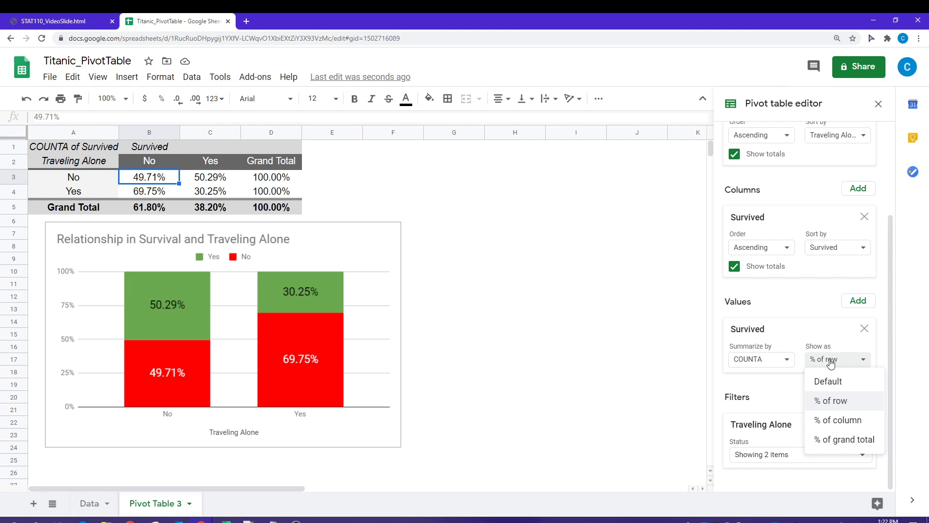
{"action": "left_click", "coordinate": [850, 385]}
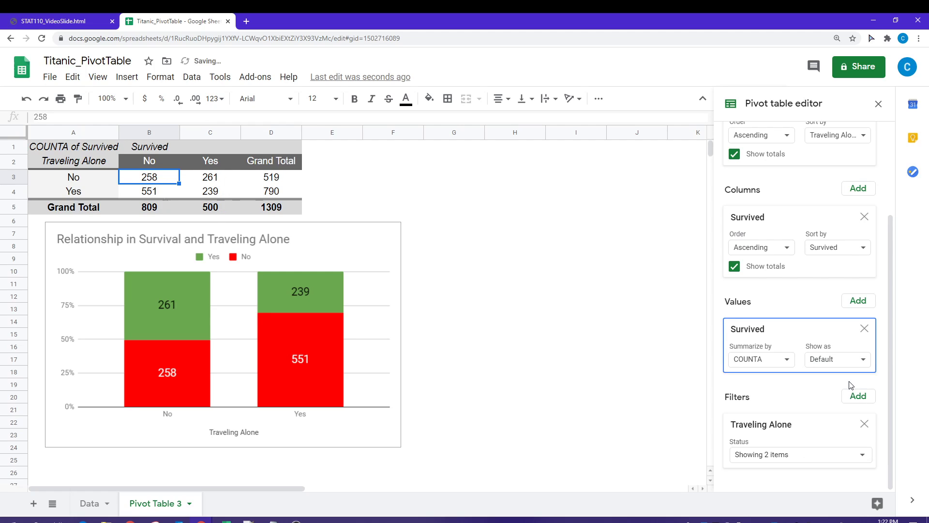